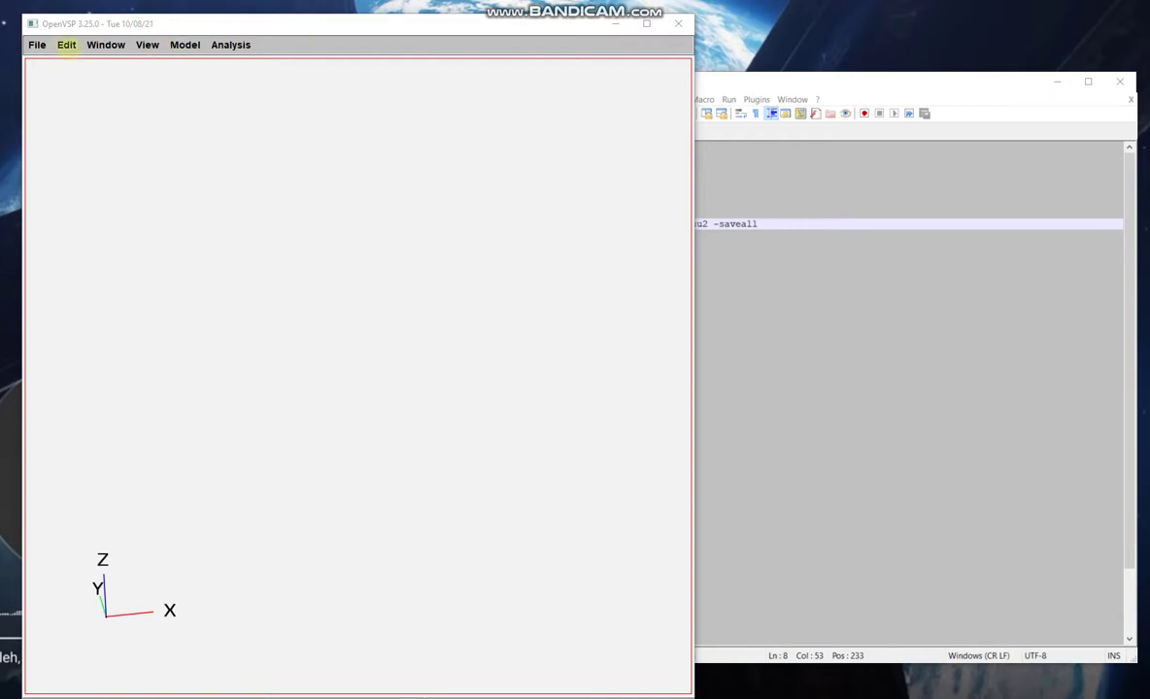
Add a new WING geometry to the model from the Geometry browser.
{"action": "left_click", "coordinate": [184, 45]}
{"action": "left_click", "coordinate": [194, 62]}
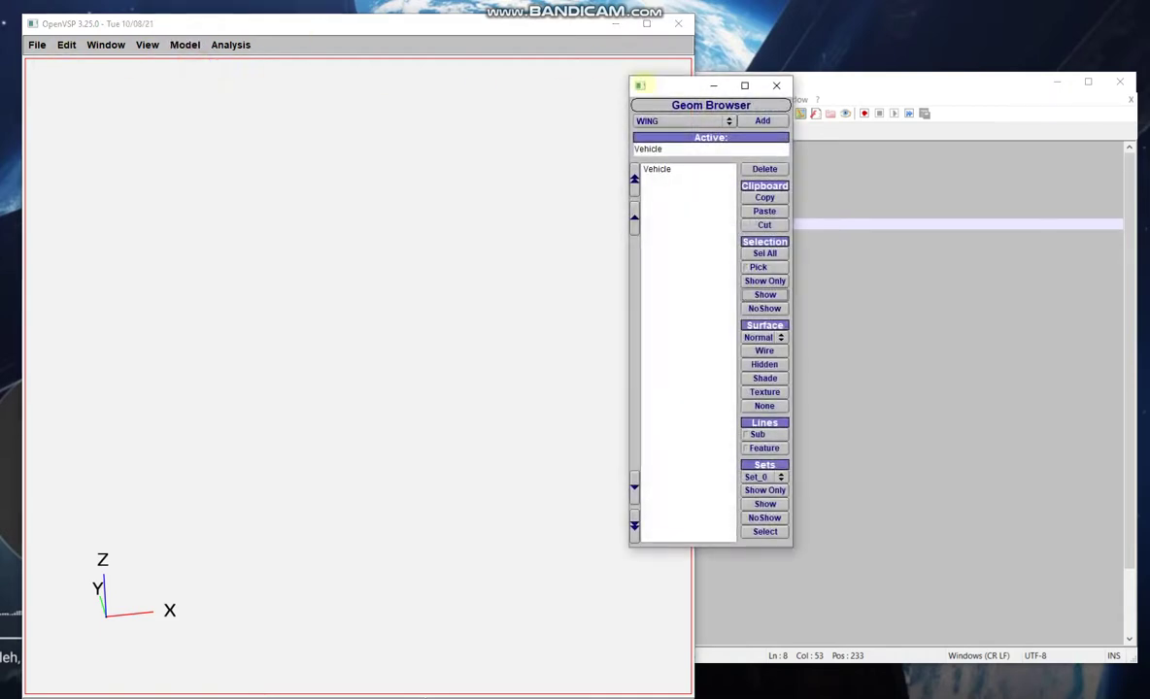
{"action": "left_click_drag", "start_coordinate": [641, 85], "coordinate": [722, 42]}
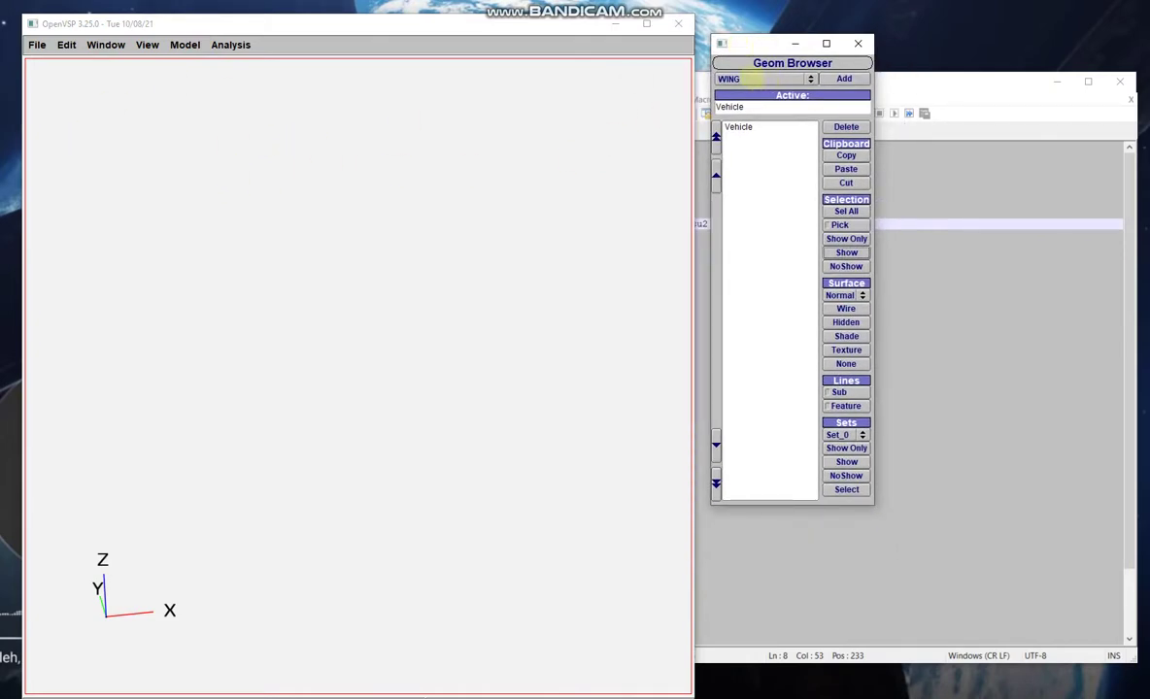
{"action": "left_click", "coordinate": [843, 79]}
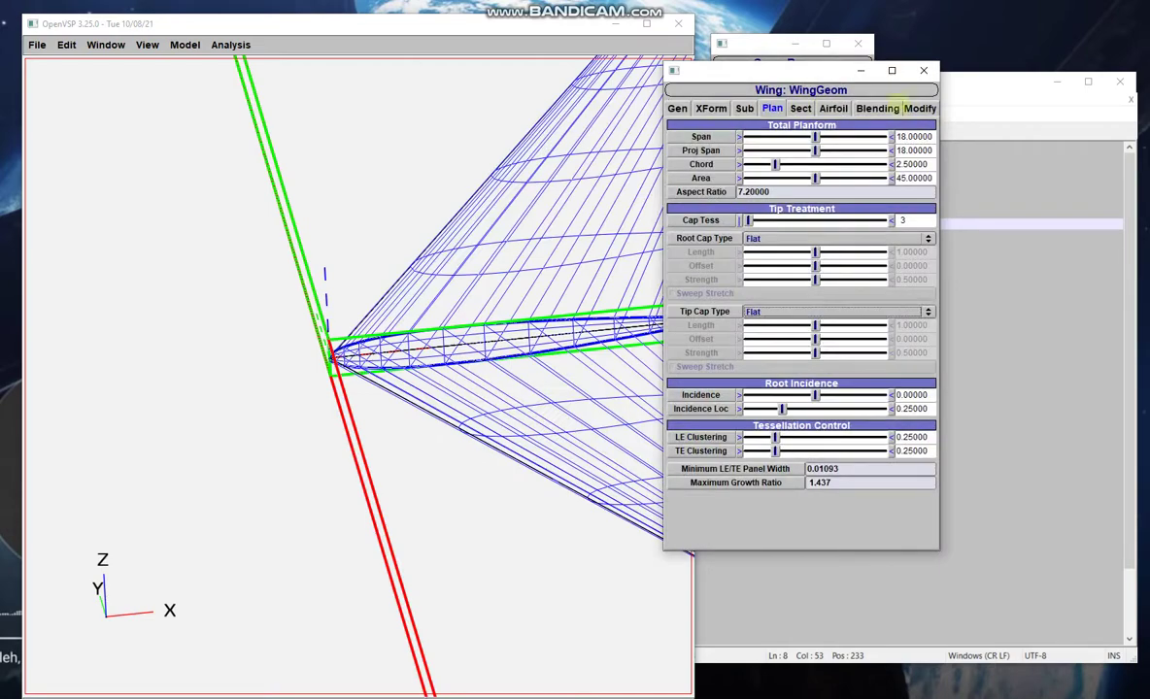
{"action": "left_click_drag", "start_coordinate": [729, 70], "coordinate": [774, 80]}
{"action": "scroll", "coordinate": [544, 223], "scroll_direction": "down", "scroll_amount": 5}
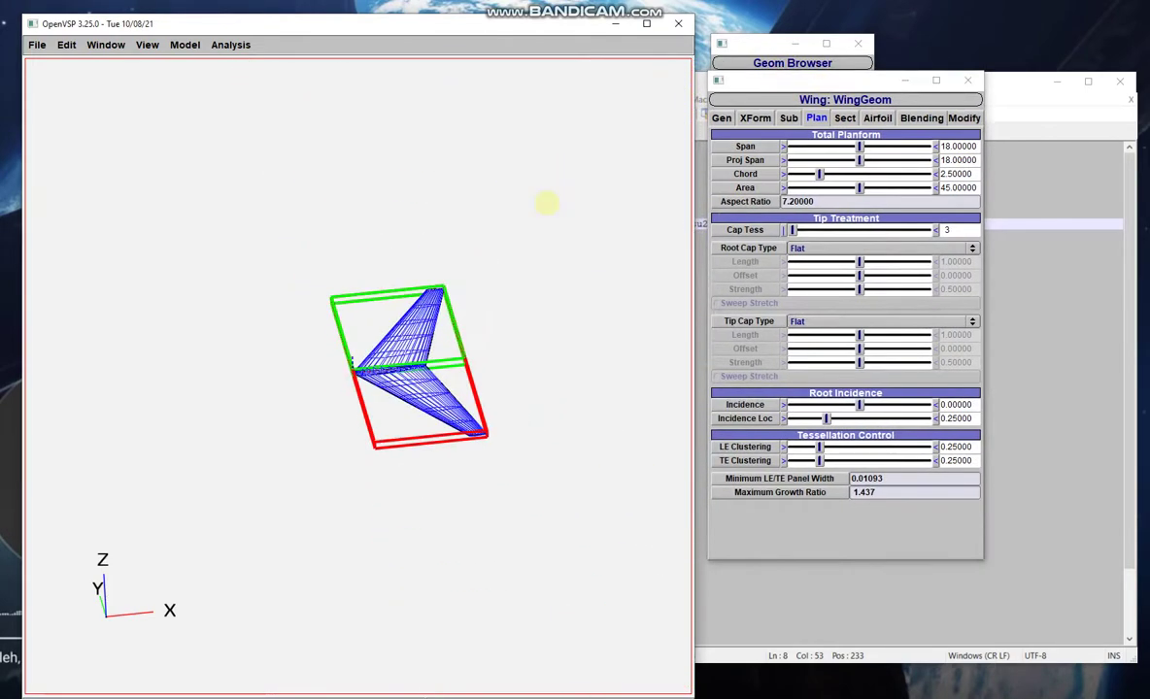
{"action": "scroll", "coordinate": [547, 203], "scroll_direction": "up", "scroll_amount": 5}
{"action": "left_click_drag", "start_coordinate": [546, 203], "coordinate": [388, 194]}
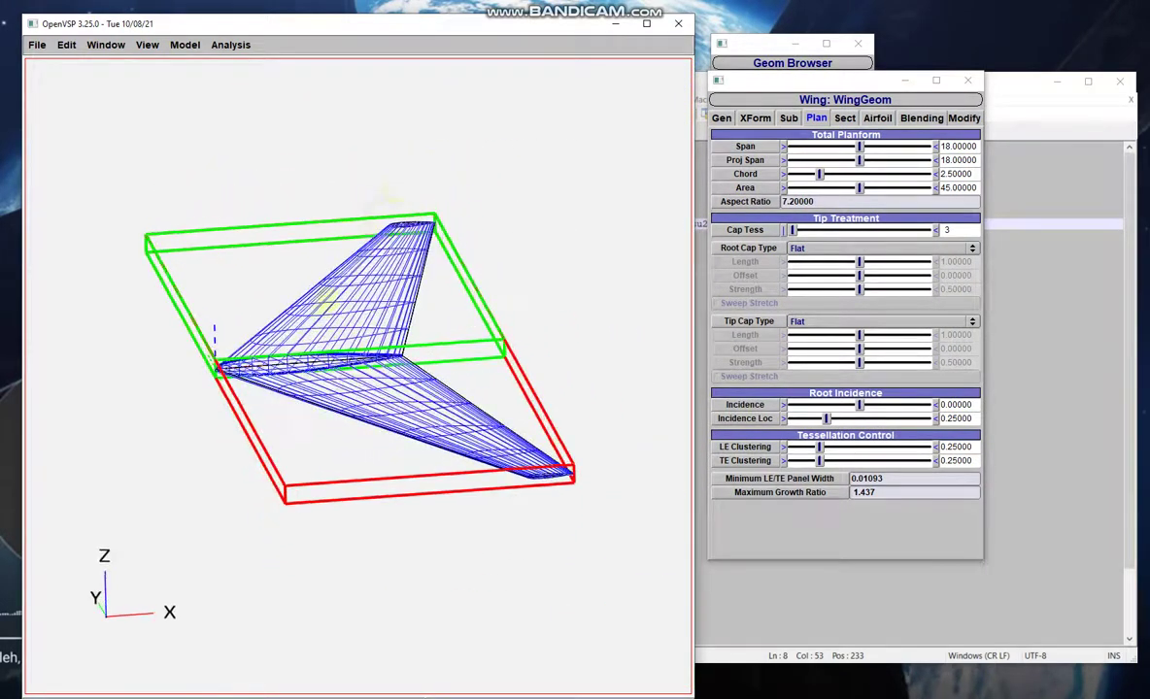
{"action": "left_click_drag", "start_coordinate": [328, 303], "coordinate": [250, 395]}
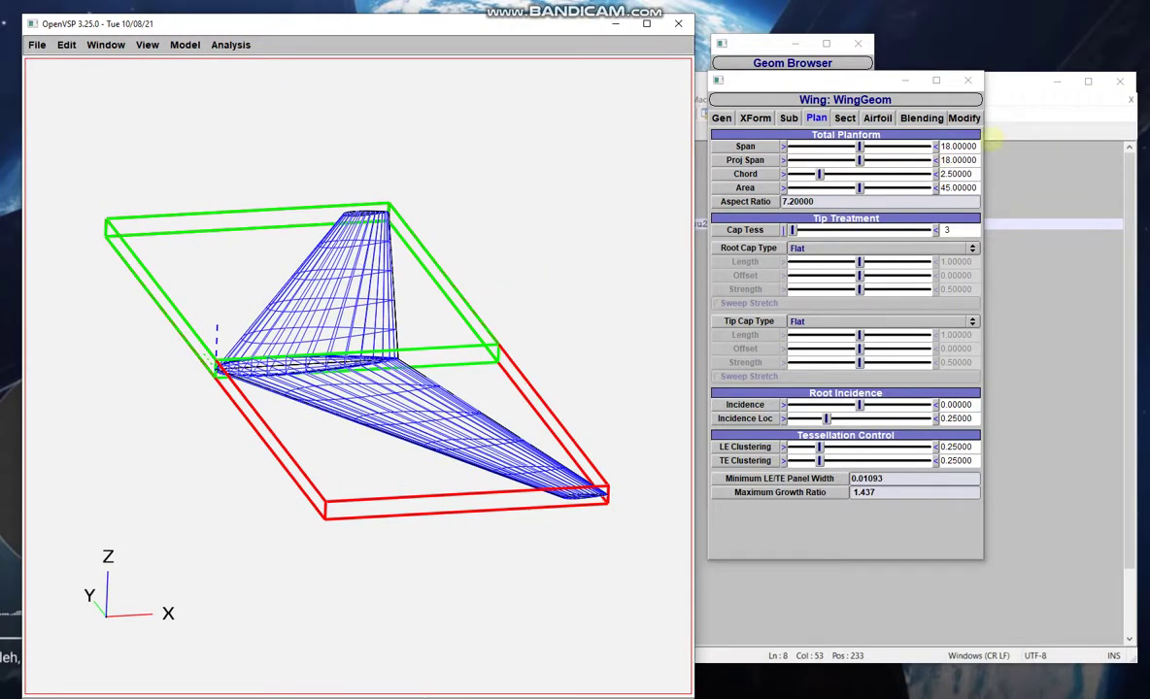
Set the wing's span to 1 and chord to 0.3, giving area 0.3 and aspect ratio 3.33.
{"action": "left_click_drag", "start_coordinate": [981, 146], "coordinate": [917, 143]}
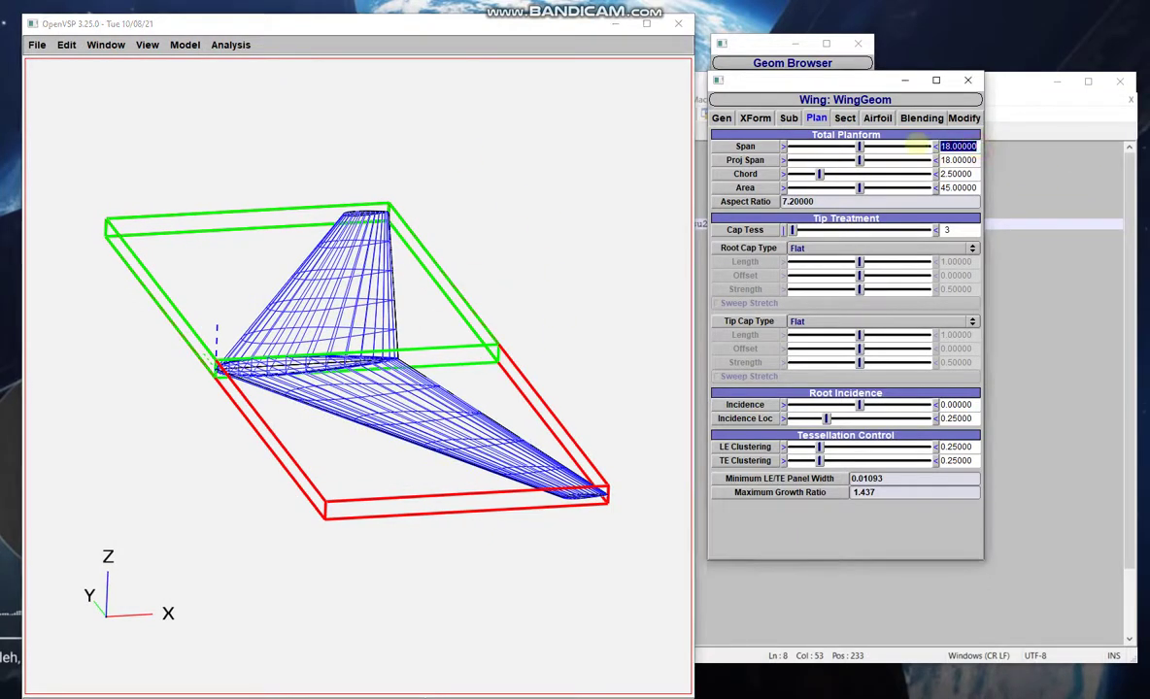
{"action": "type", "text": "1"}
{"action": "key", "text": "Return"}
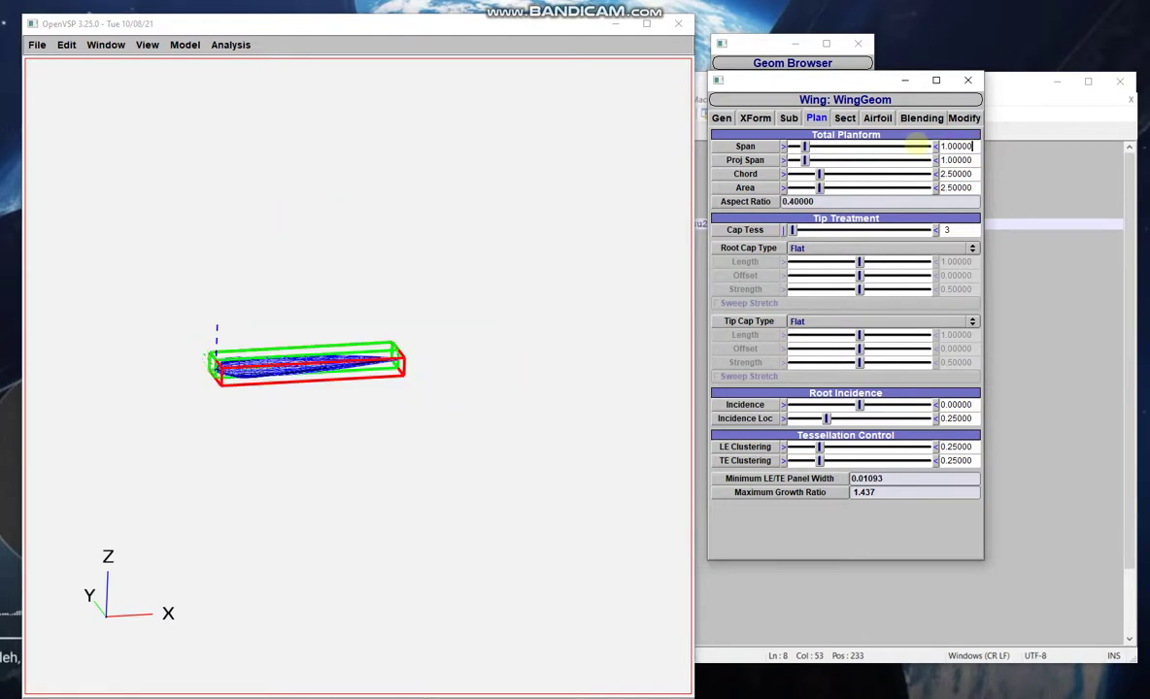
{"action": "double_click", "coordinate": [962, 174]}
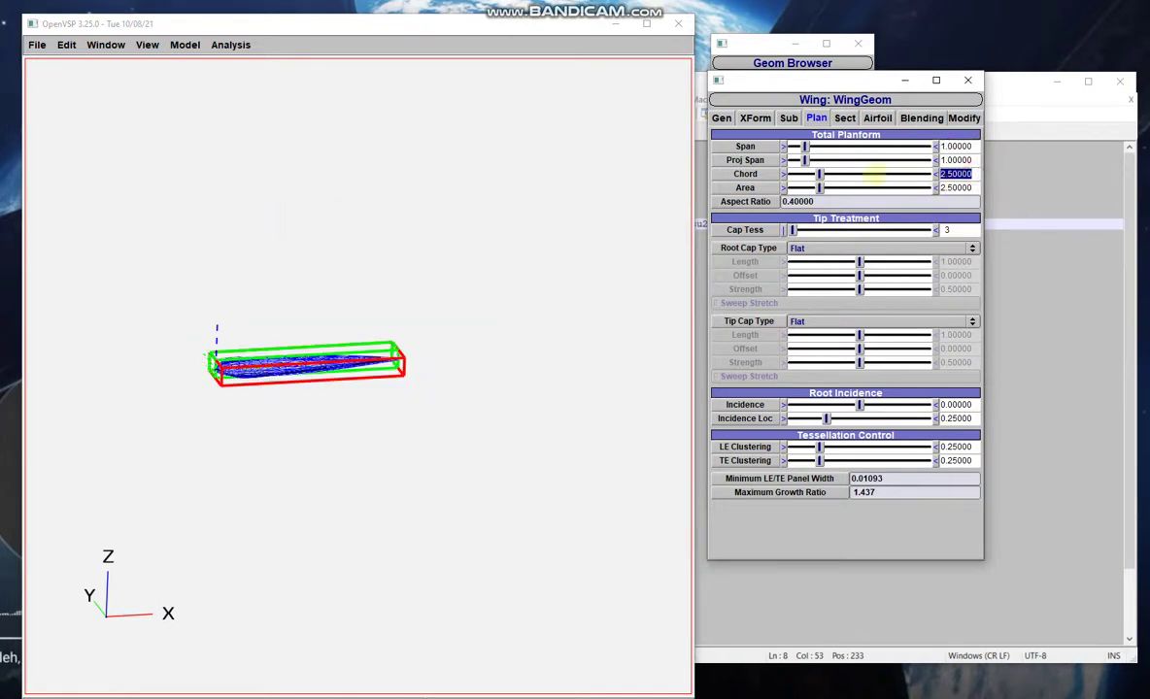
{"action": "type", "text": "0.3"}
{"action": "key", "text": "Return"}
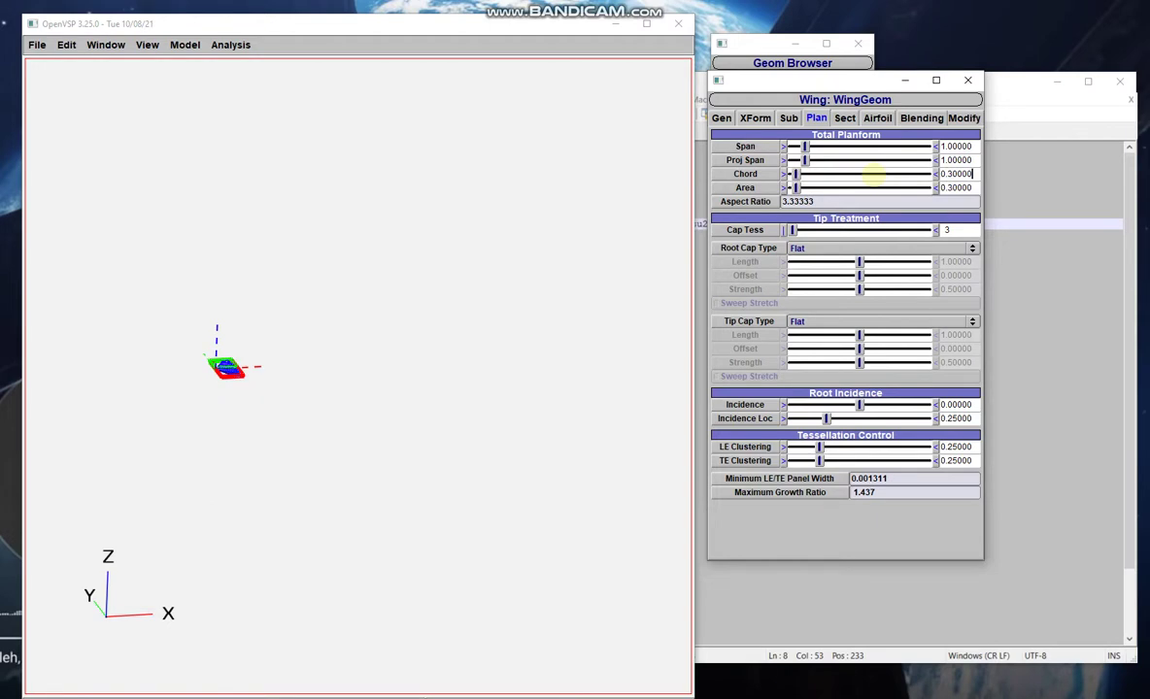
{"action": "scroll", "coordinate": [192, 364], "scroll_direction": "up", "scroll_amount": 5}
{"action": "right_click_drag", "start_coordinate": [521, 349], "coordinate": [252, 377]}
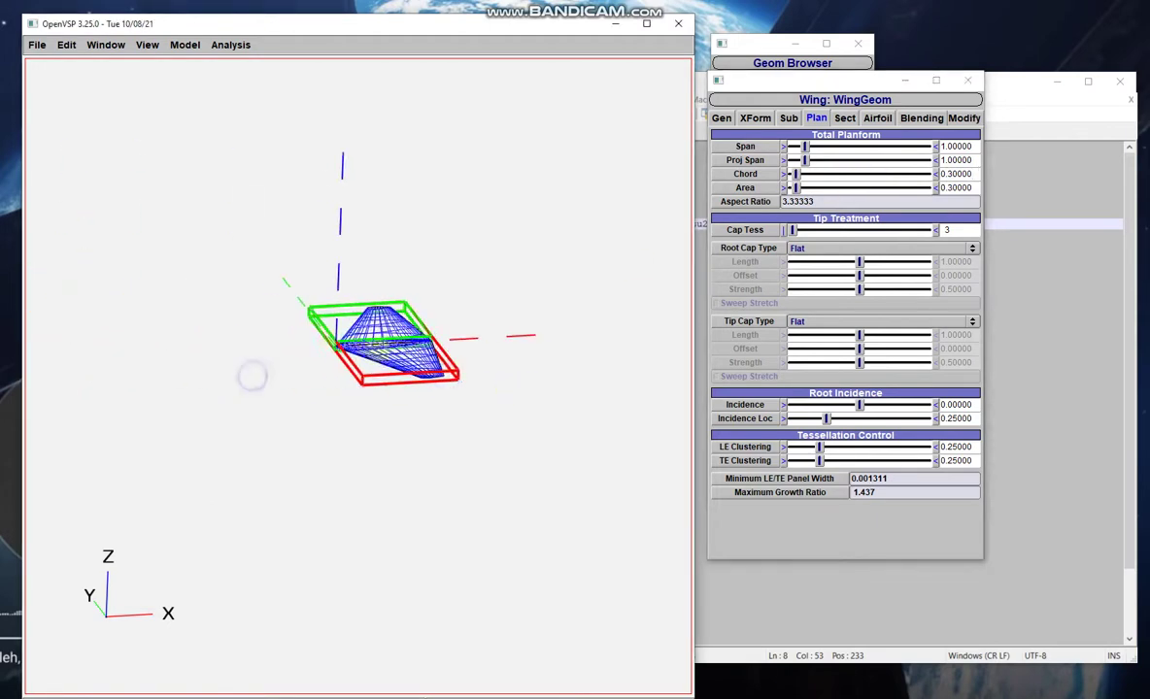
{"action": "scroll", "coordinate": [388, 321], "scroll_direction": "up", "scroll_amount": 5}
{"action": "right_click_drag", "start_coordinate": [439, 278], "coordinate": [395, 314]}
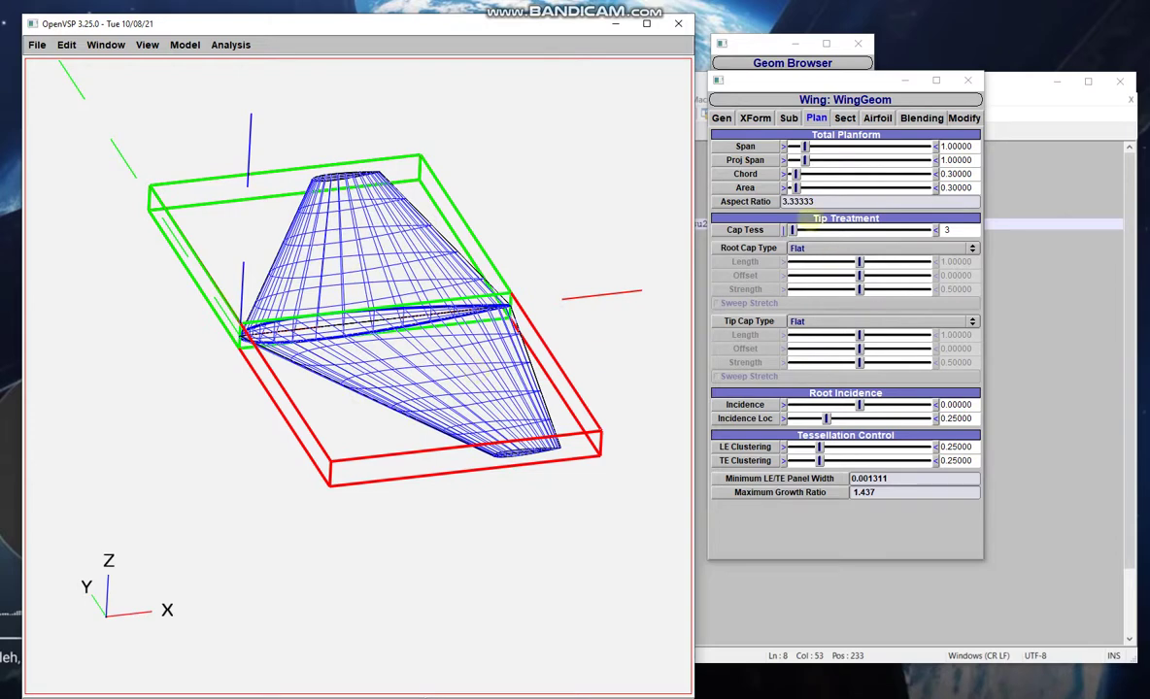
{"action": "left_click", "coordinate": [788, 117]}
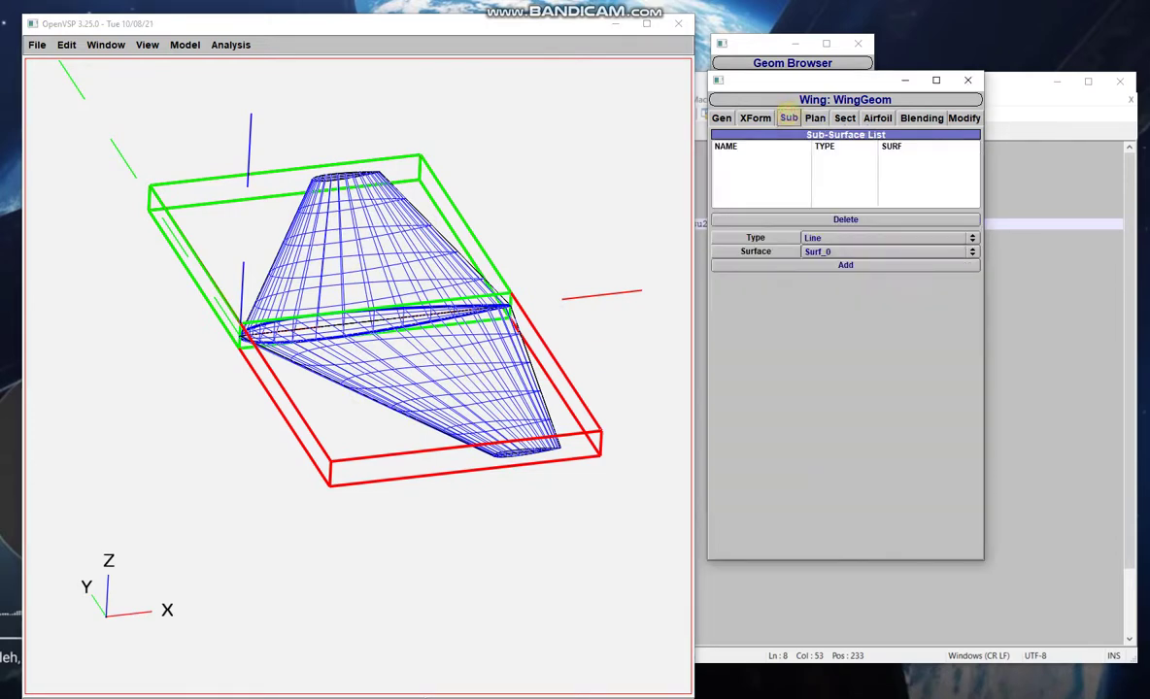
Set the wing's Root Cap Type to None and keep the Tip Cap Flat.
{"action": "left_click", "coordinate": [816, 117]}
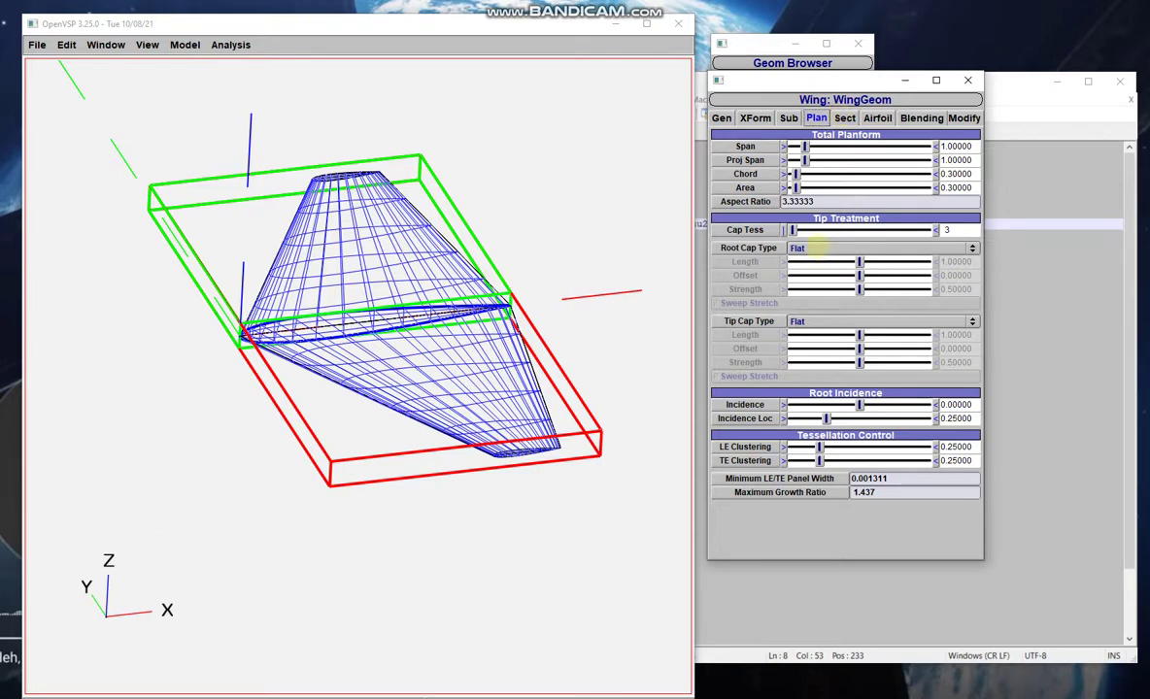
{"action": "left_click", "coordinate": [817, 246]}
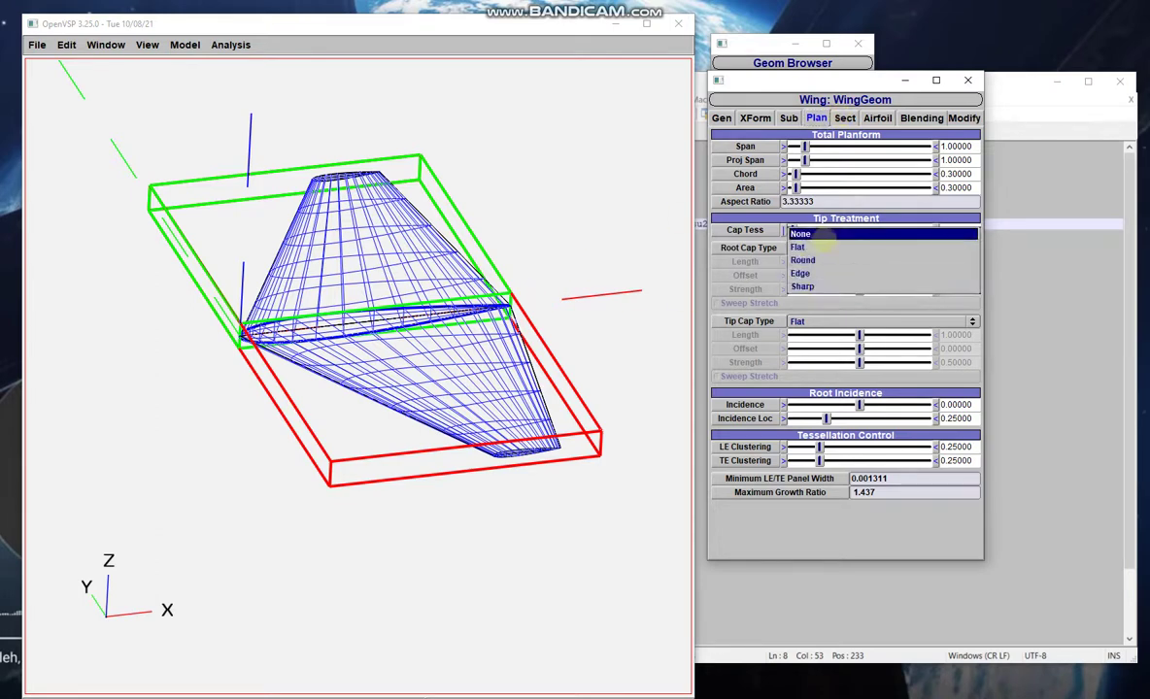
{"action": "left_click", "coordinate": [767, 234]}
{"action": "left_click_drag", "start_coordinate": [456, 335], "coordinate": [311, 343]}
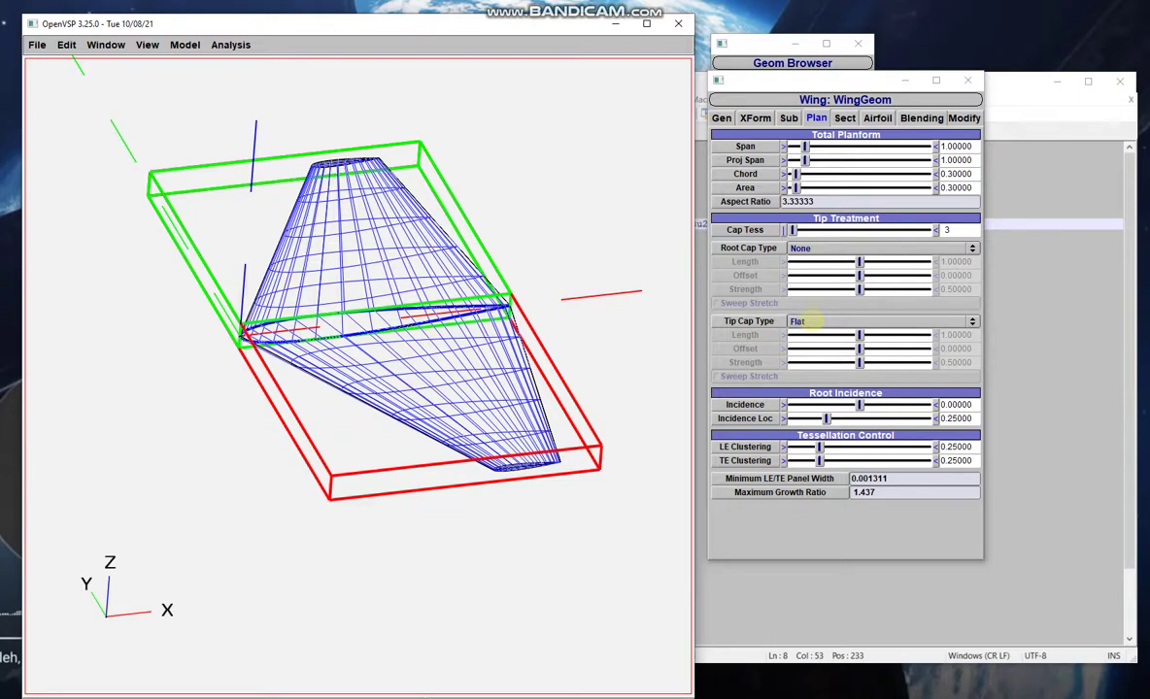
{"action": "left_click", "coordinate": [814, 321]}
{"action": "left_click", "coordinate": [818, 320]}
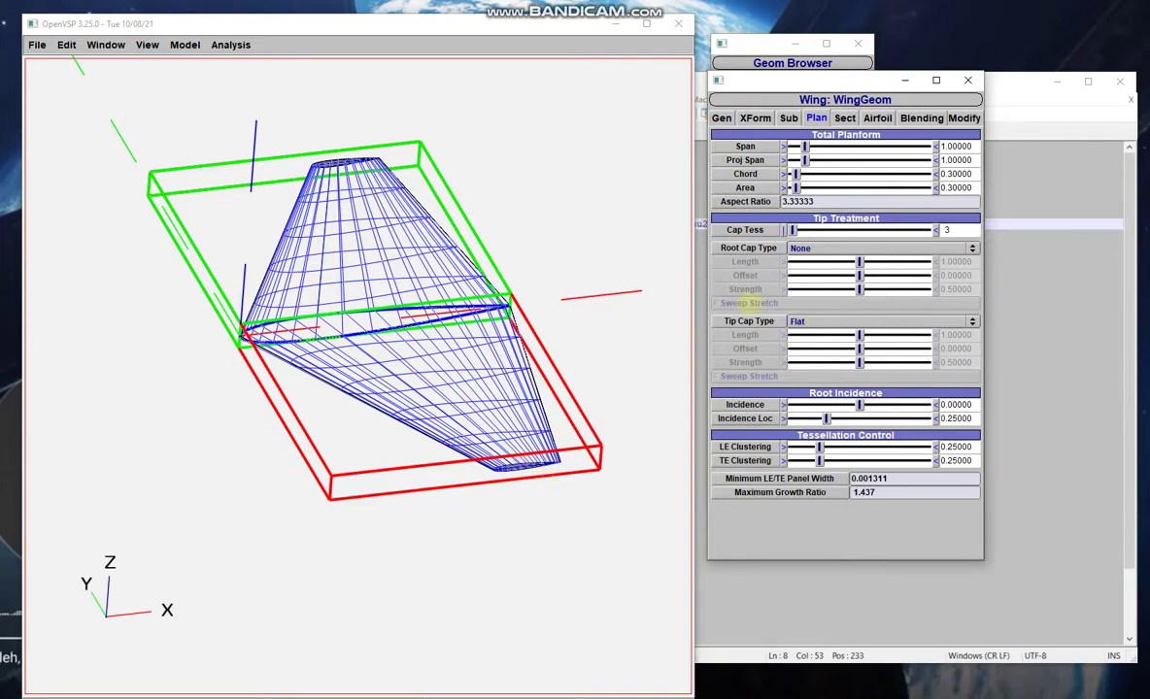
Review the airfoil section, close the Wing window, and open Analysis > CFD Mesh.
{"action": "left_click", "coordinate": [843, 117]}
{"action": "left_click", "coordinate": [878, 117]}
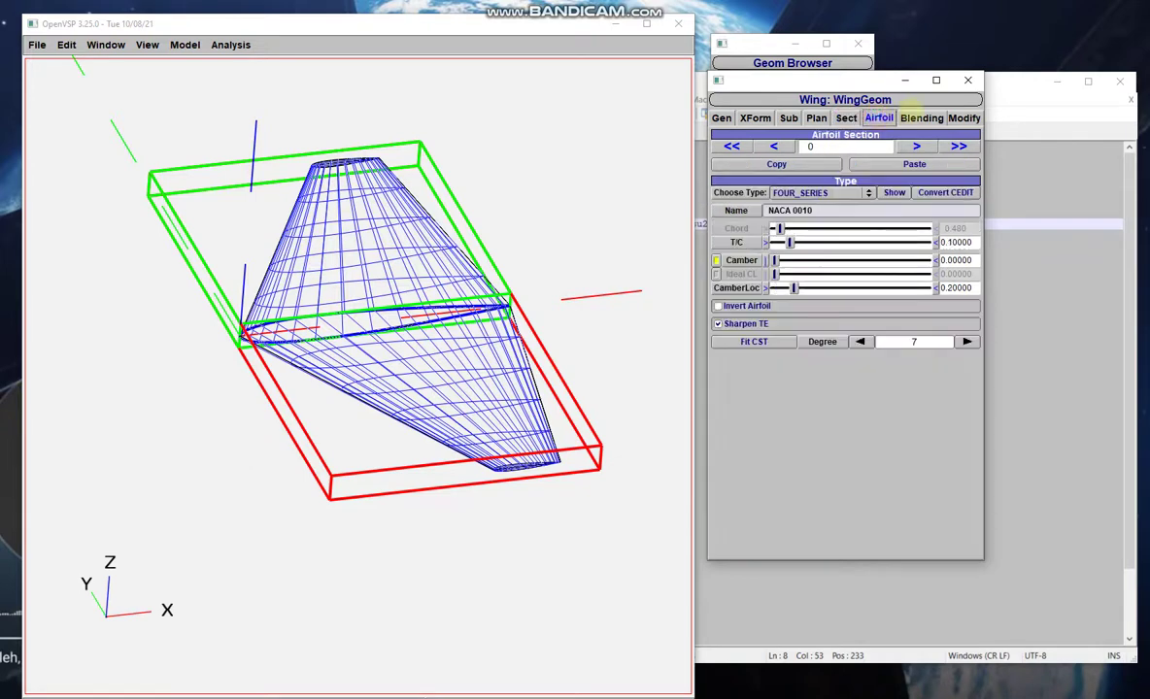
{"action": "left_click", "coordinate": [966, 83]}
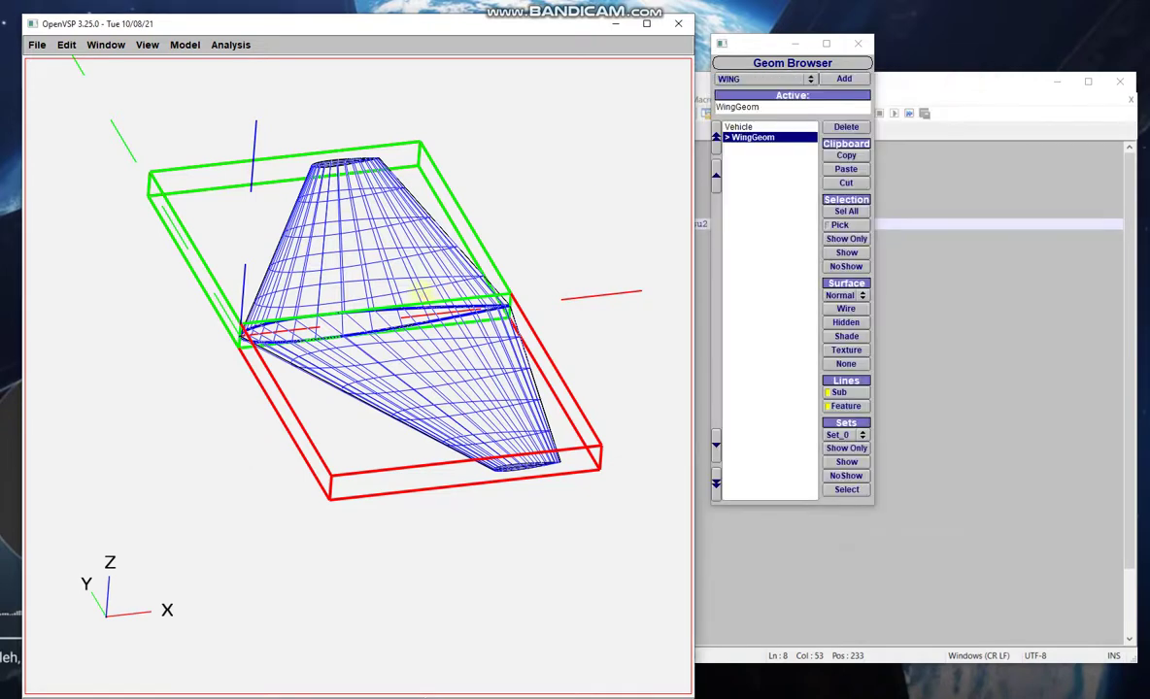
{"action": "left_click_drag", "start_coordinate": [424, 291], "coordinate": [432, 294]}
{"action": "left_click", "coordinate": [186, 46]}
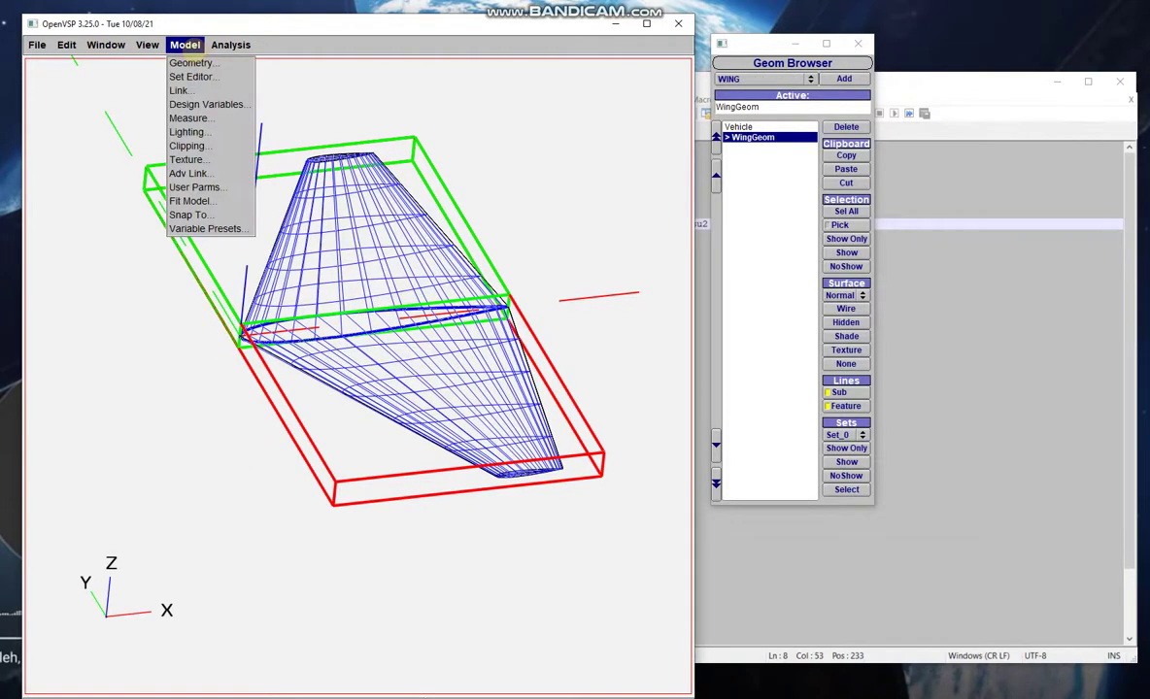
{"action": "mouse_move", "coordinate": [223, 43]}
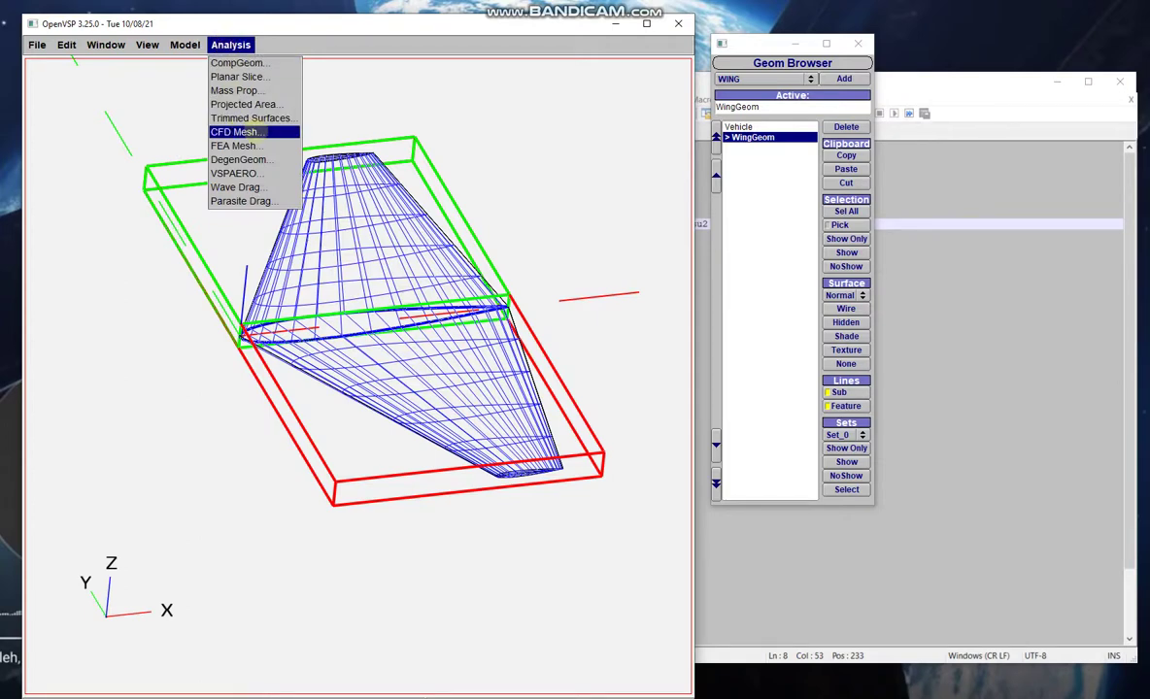
{"action": "left_click", "coordinate": [238, 132]}
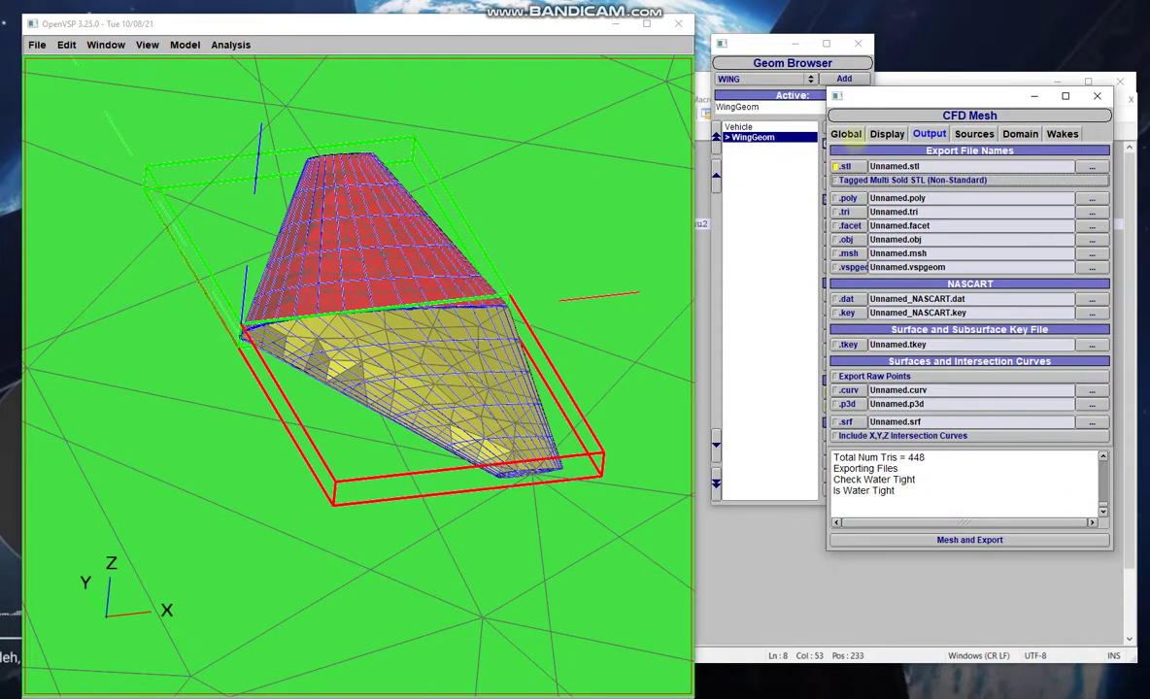
Review the global sizing, leaving max edge 0.2, min edge 0.05 and growth ratio 1.2.
{"action": "left_click", "coordinate": [846, 134]}
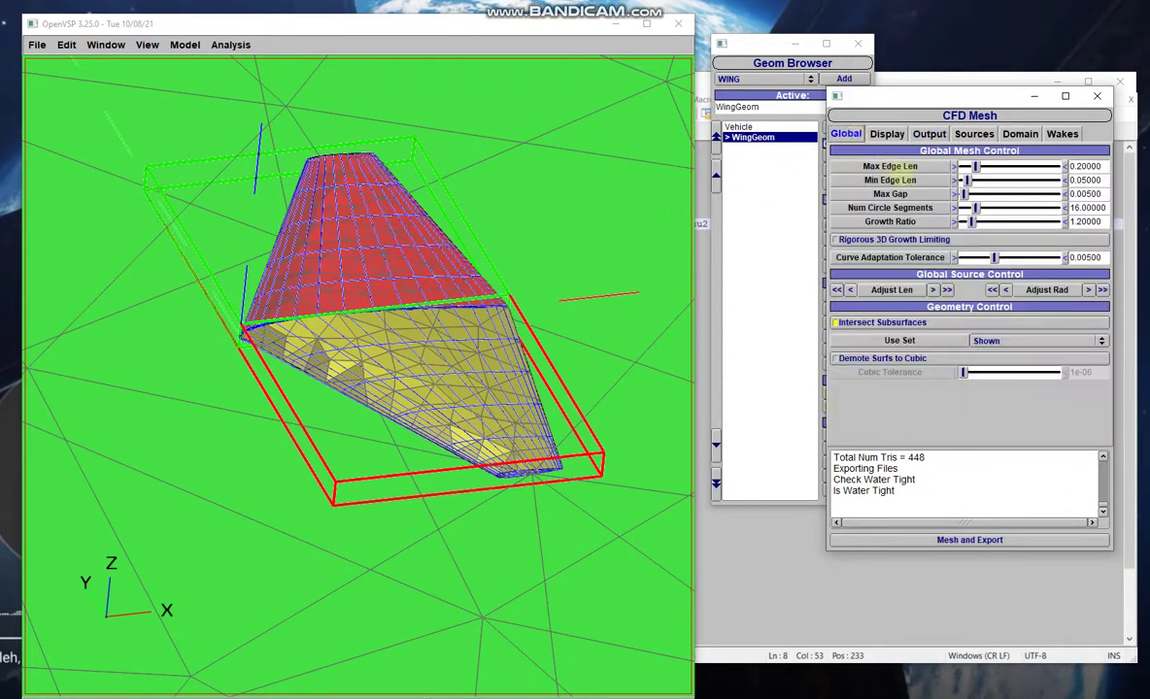
{"action": "double_click", "coordinate": [1101, 167]}
{"action": "key", "text": "Return"}
{"action": "key", "text": "Tab"}
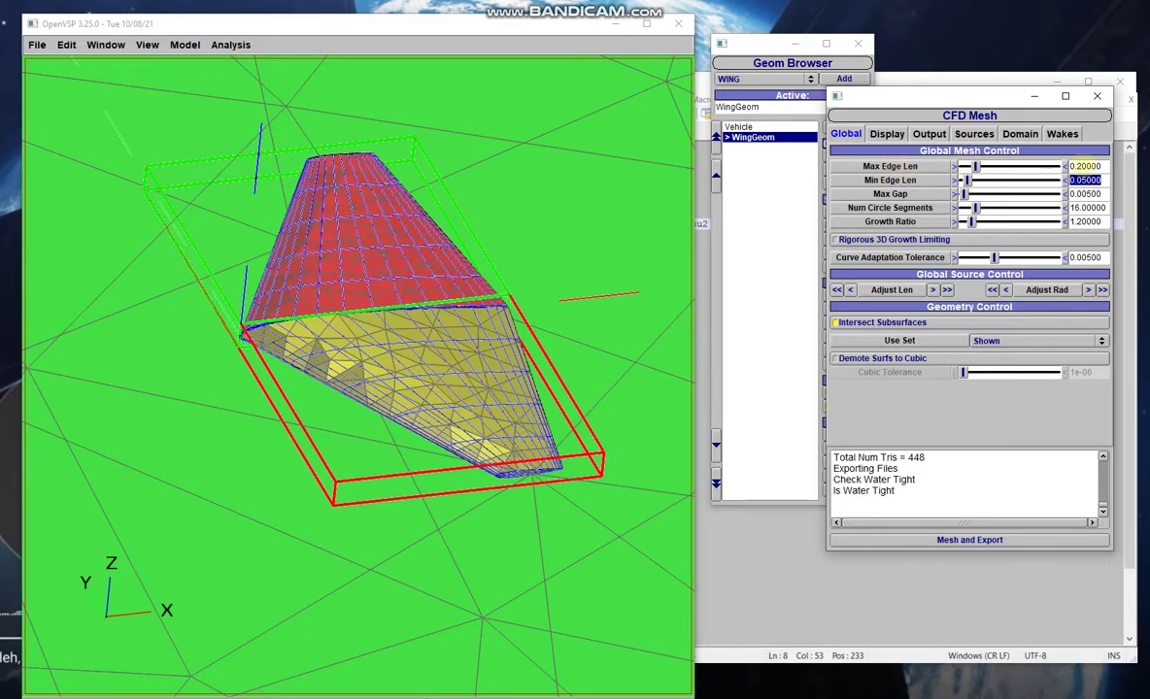
{"action": "left_click", "coordinate": [1088, 166]}
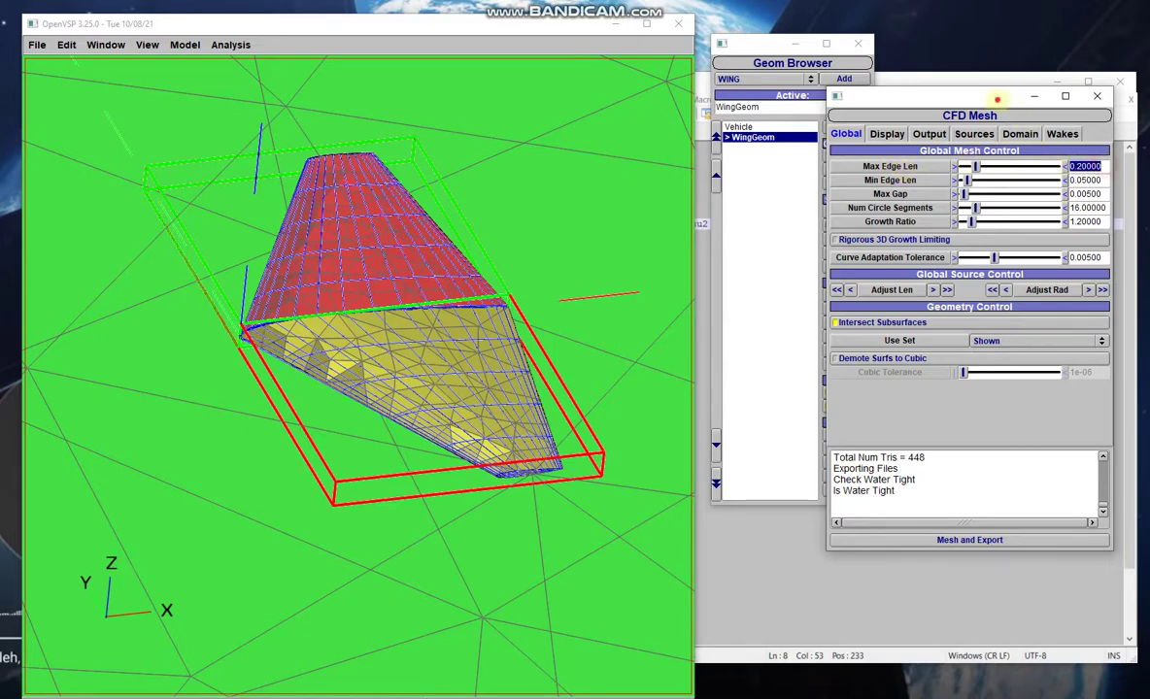
{"action": "left_click_drag", "start_coordinate": [1005, 99], "coordinate": [957, 98]}
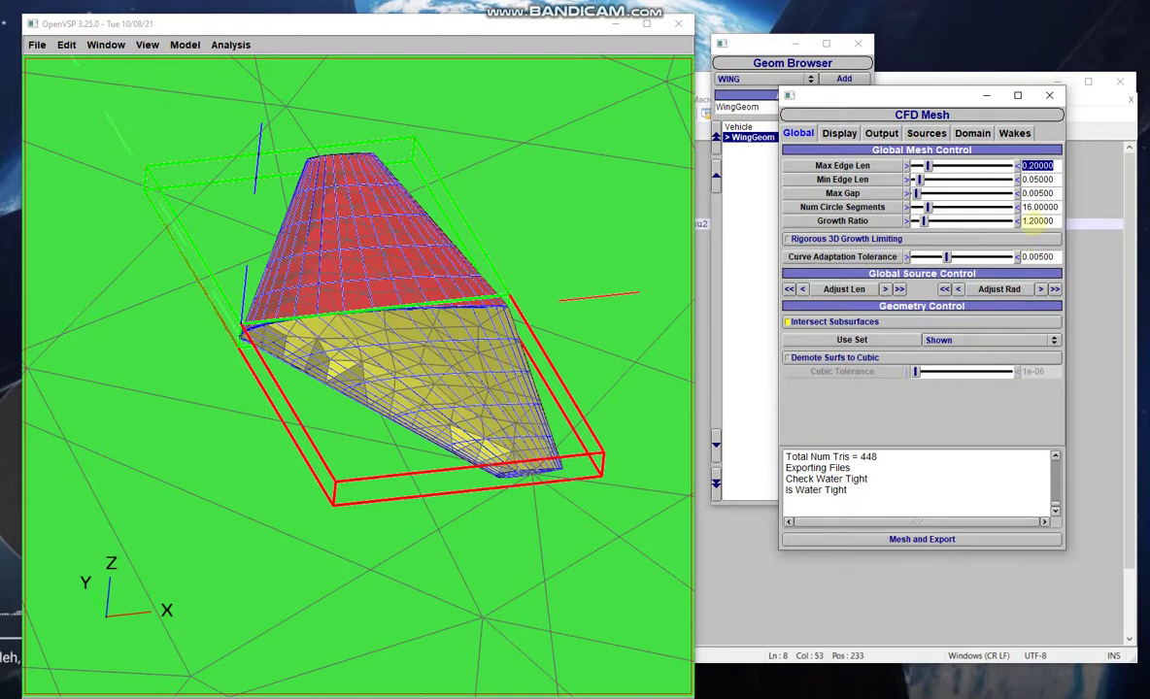
{"action": "left_click", "coordinate": [1037, 221]}
{"action": "double_click", "coordinate": [1037, 221]}
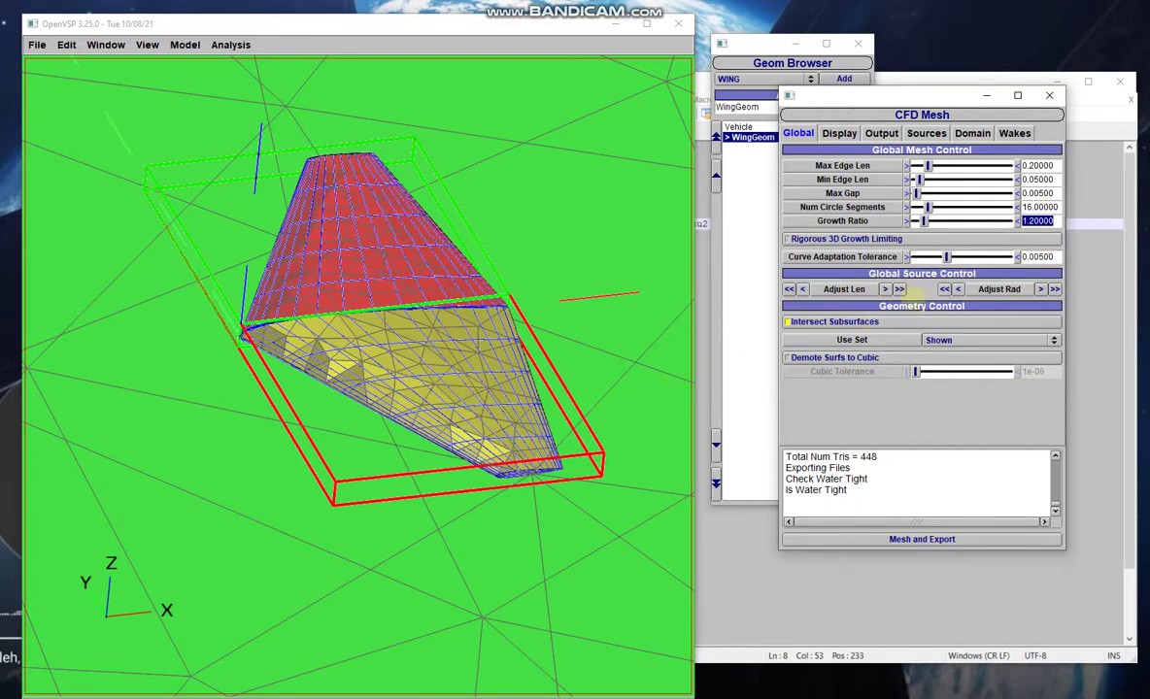
{"action": "left_click", "coordinate": [839, 133]}
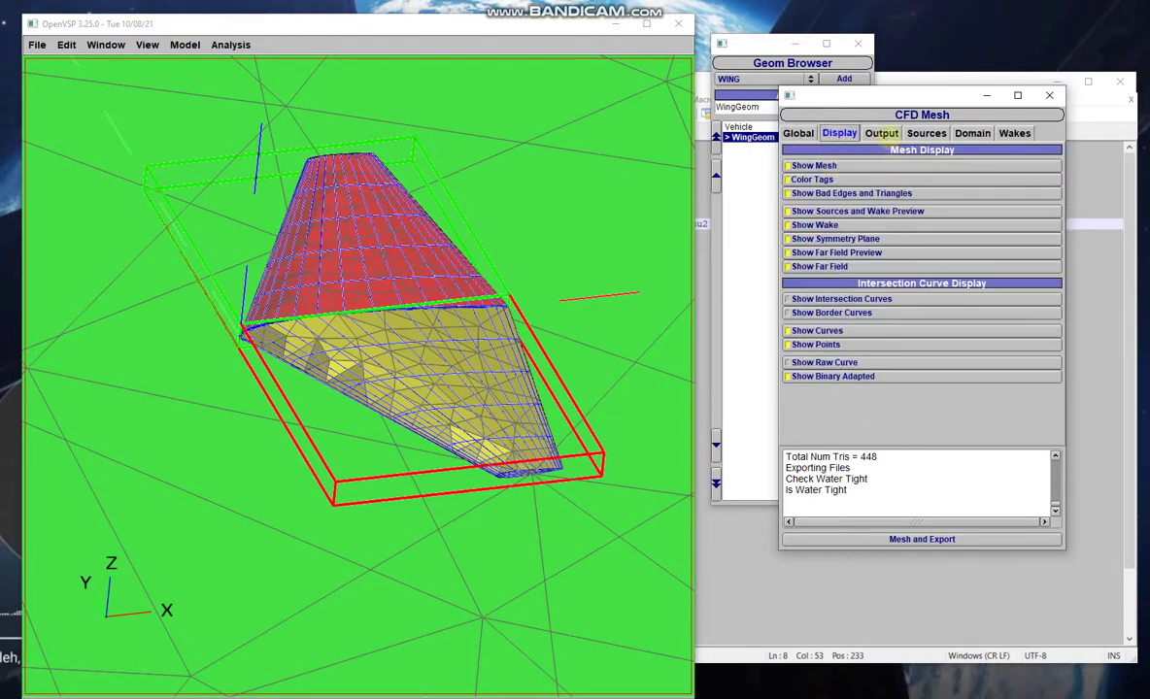
Enable .stl mesh export, then view the box far-field domain at relative size 6 × 6 × 6.
{"action": "left_click", "coordinate": [881, 133]}
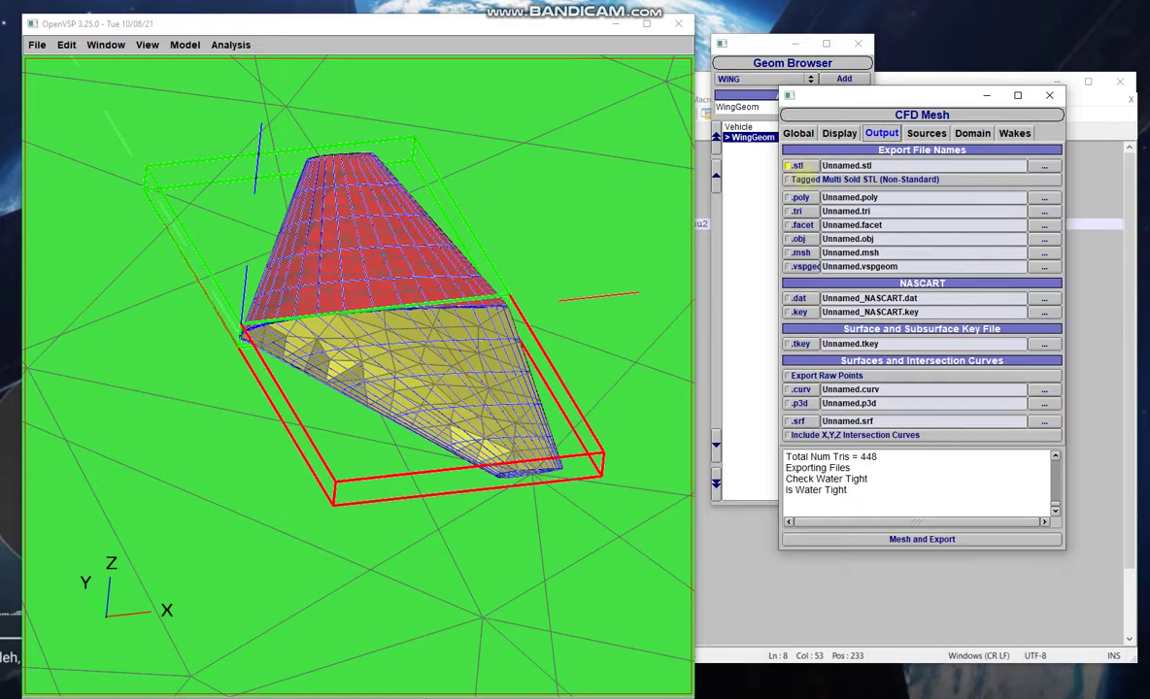
{"action": "left_click", "coordinate": [796, 166]}
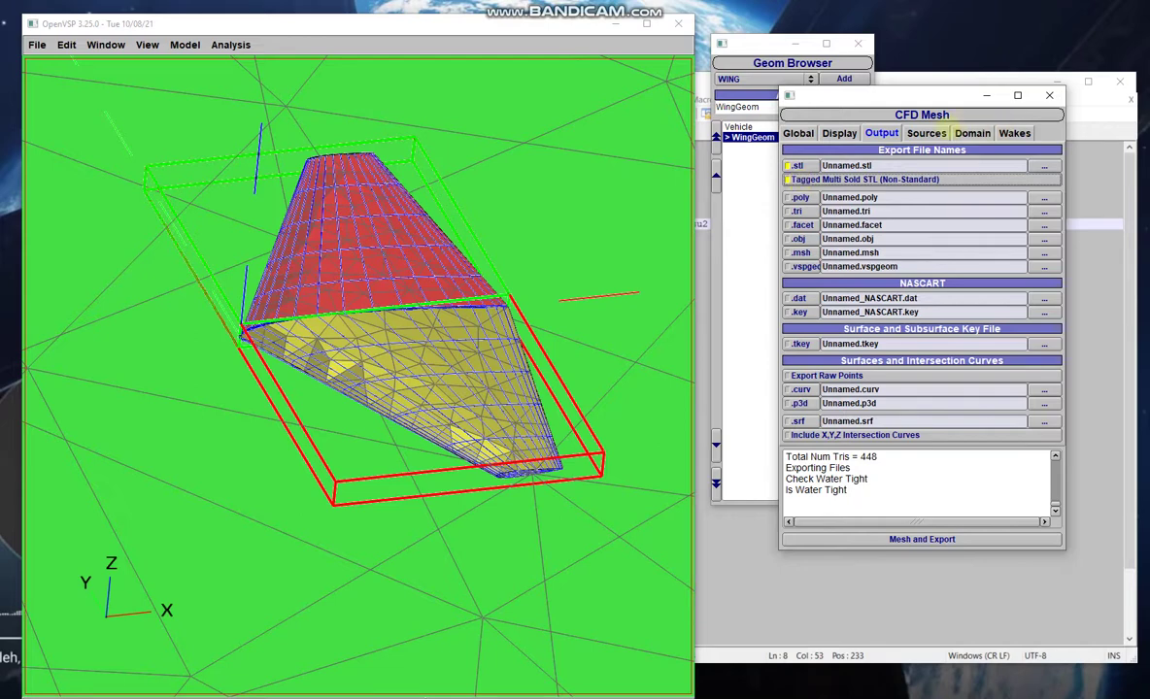
{"action": "left_click", "coordinate": [925, 133]}
{"action": "left_click", "coordinate": [972, 133]}
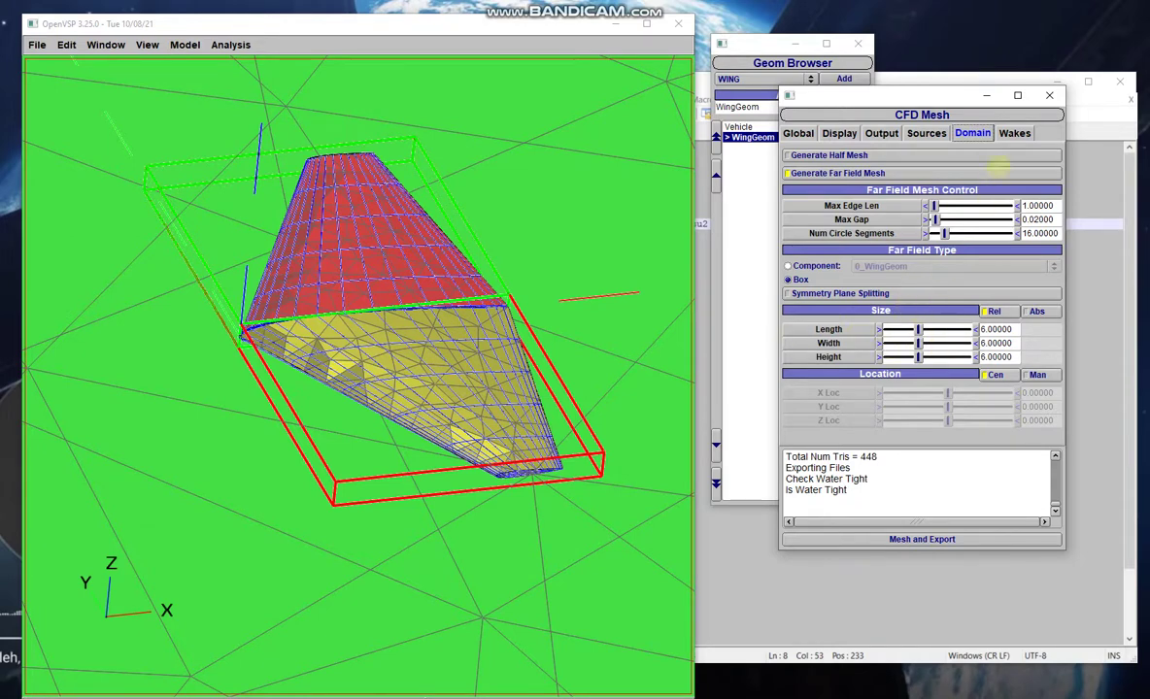
Return to the global mesh settings and view the whole green far-field box around the wing.
{"action": "key", "text": "Right"}
{"action": "key", "text": "Left"}
{"action": "key", "text": "Left"}
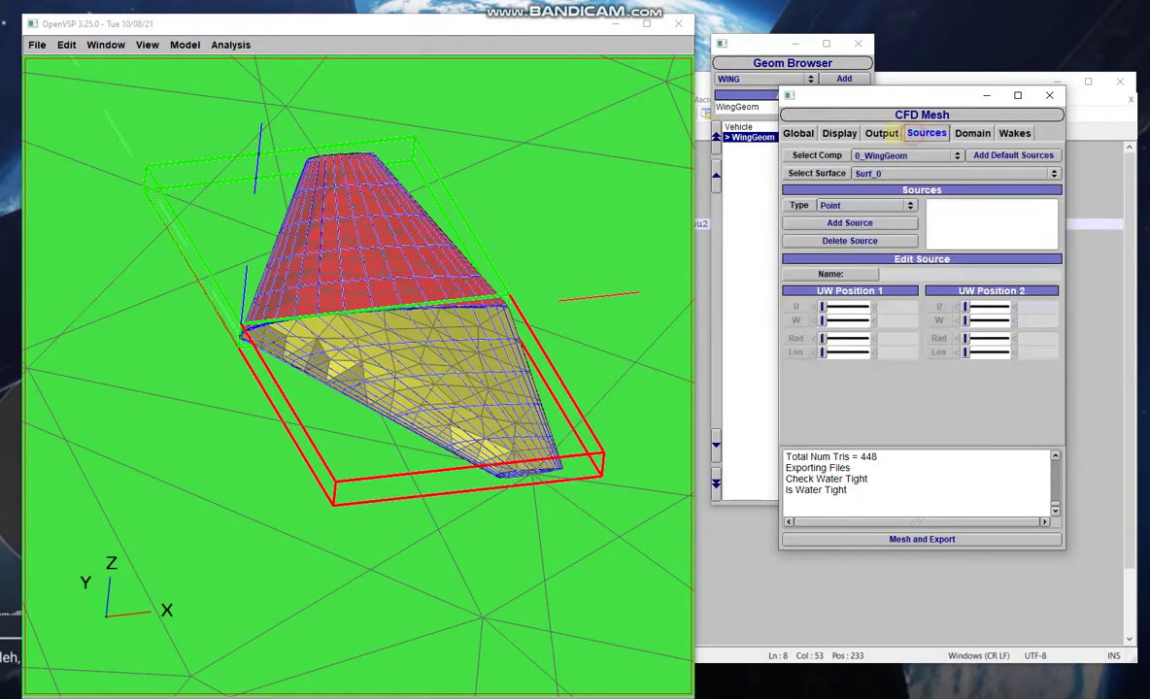
{"action": "key", "text": "Left"}
{"action": "key", "text": "Left"}
{"action": "key", "text": "Left"}
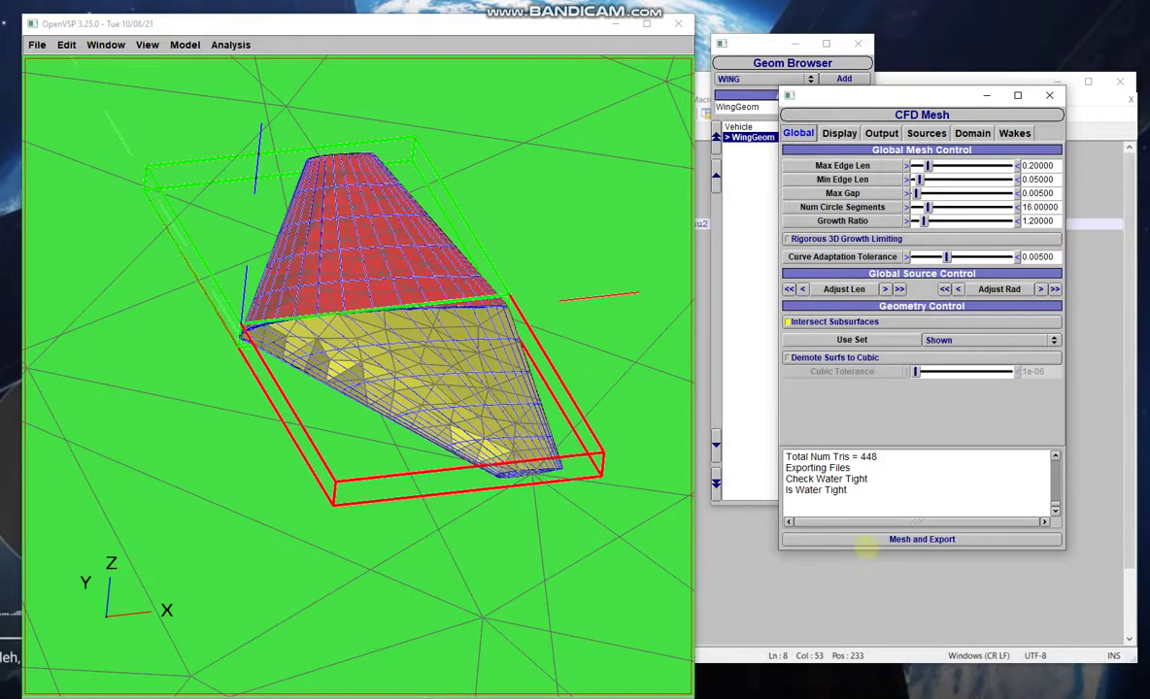
{"action": "key", "text": "Tab"}
{"action": "scroll", "coordinate": [476, 356], "scroll_direction": "down", "scroll_amount": 10}
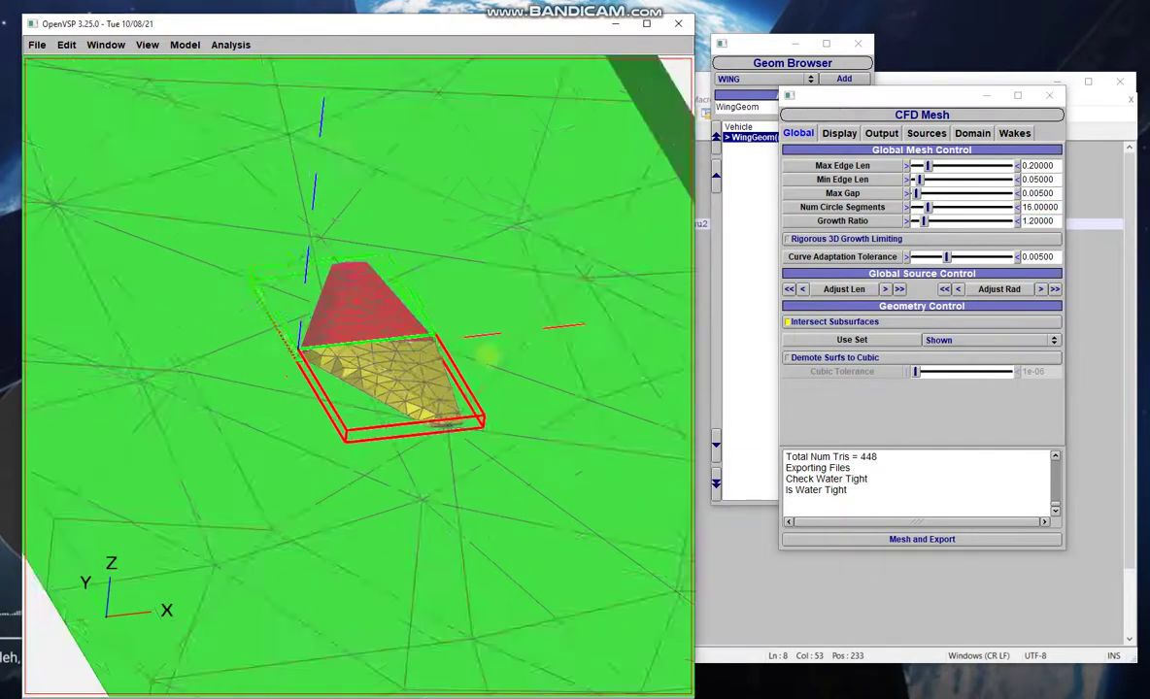
{"action": "left_click_drag", "start_coordinate": [488, 334], "coordinate": [396, 332]}
{"action": "scroll", "coordinate": [396, 332], "scroll_direction": "up", "scroll_amount": 5}
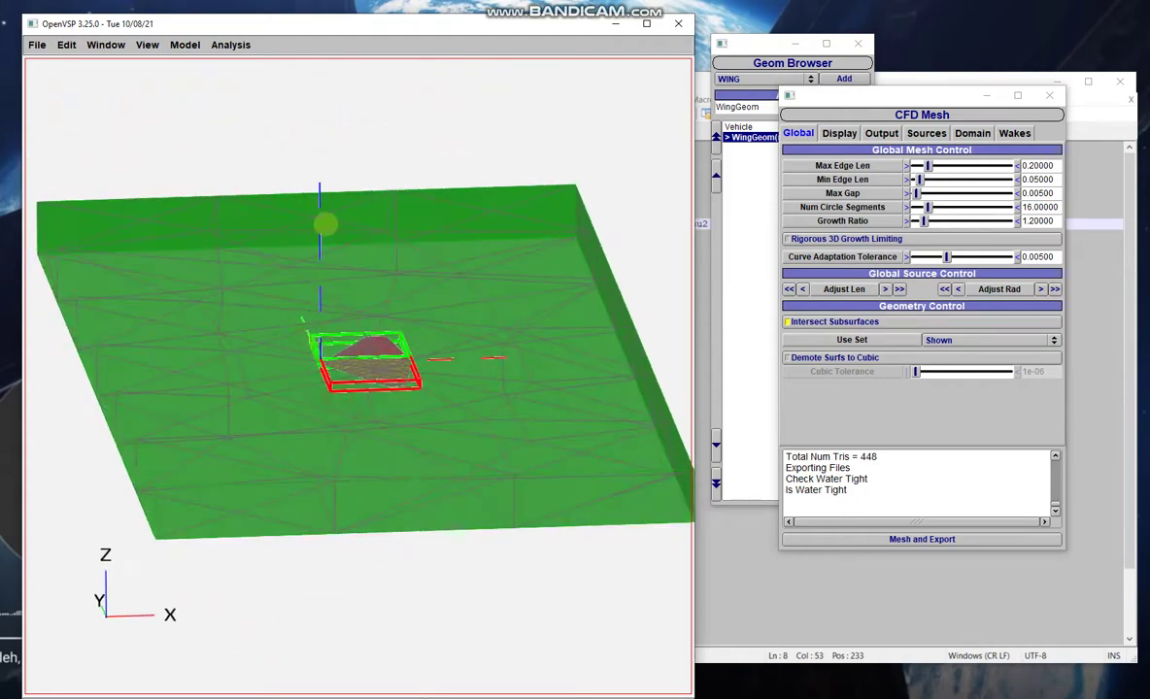
{"action": "left_click_drag", "start_coordinate": [448, 403], "coordinate": [464, 430]}
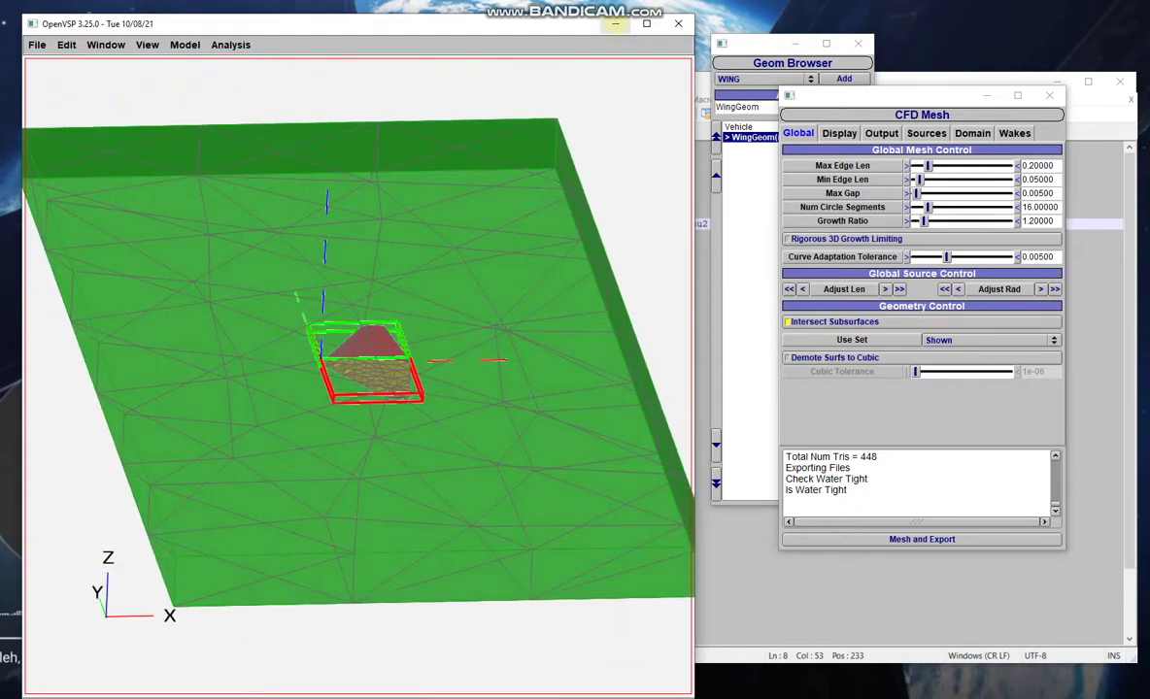
Prefix wing.geo lines 2–5 with // using a column edit, leaving only Merge active.
{"action": "left_click", "coordinate": [615, 23]}
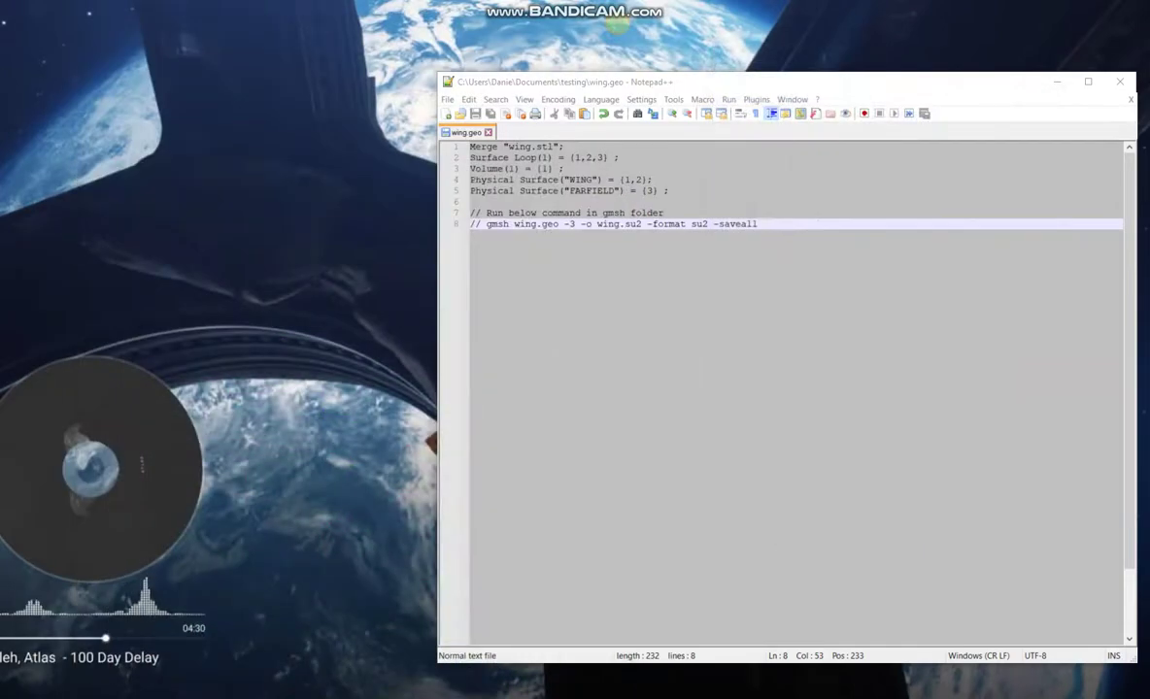
{"action": "left_click", "coordinate": [524, 157]}
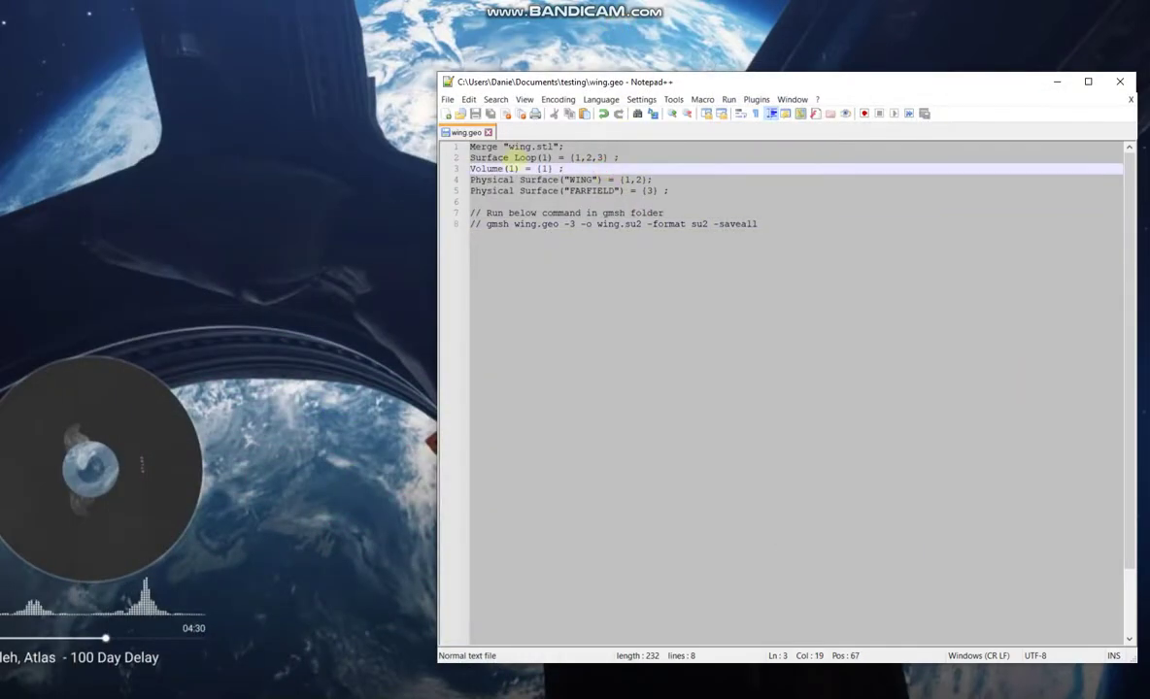
{"action": "left_click", "coordinate": [469, 159]}
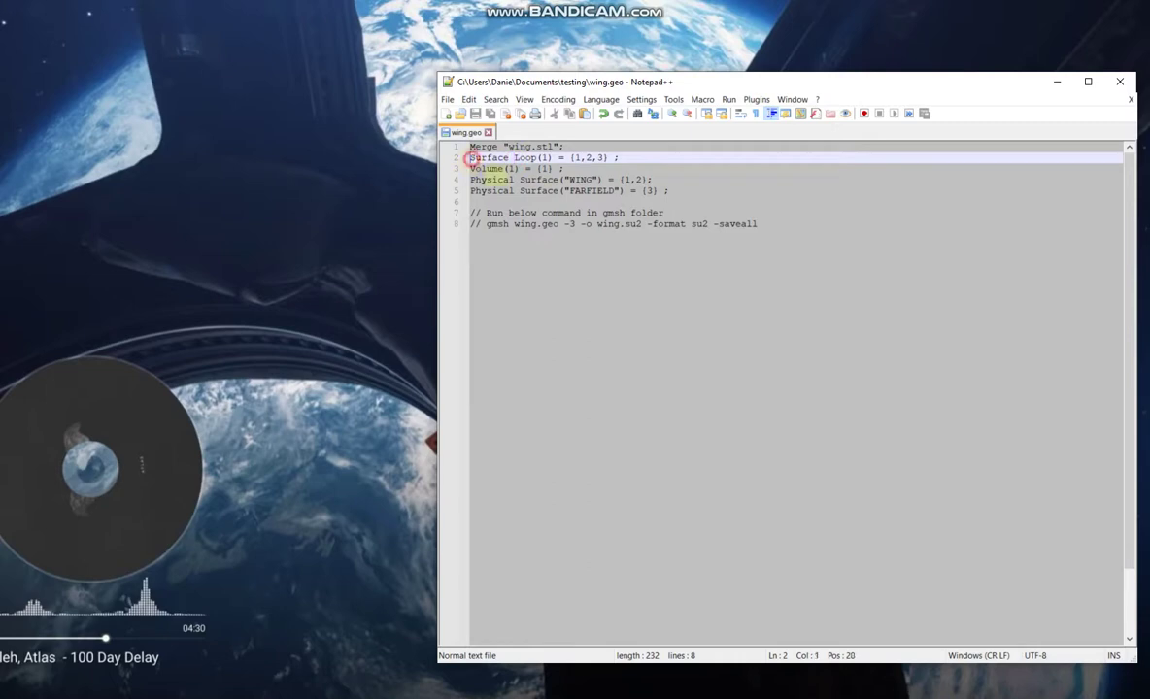
{"action": "key", "text": "alt+shift+Down"}
{"action": "key", "text": "alt+shift+Down"}
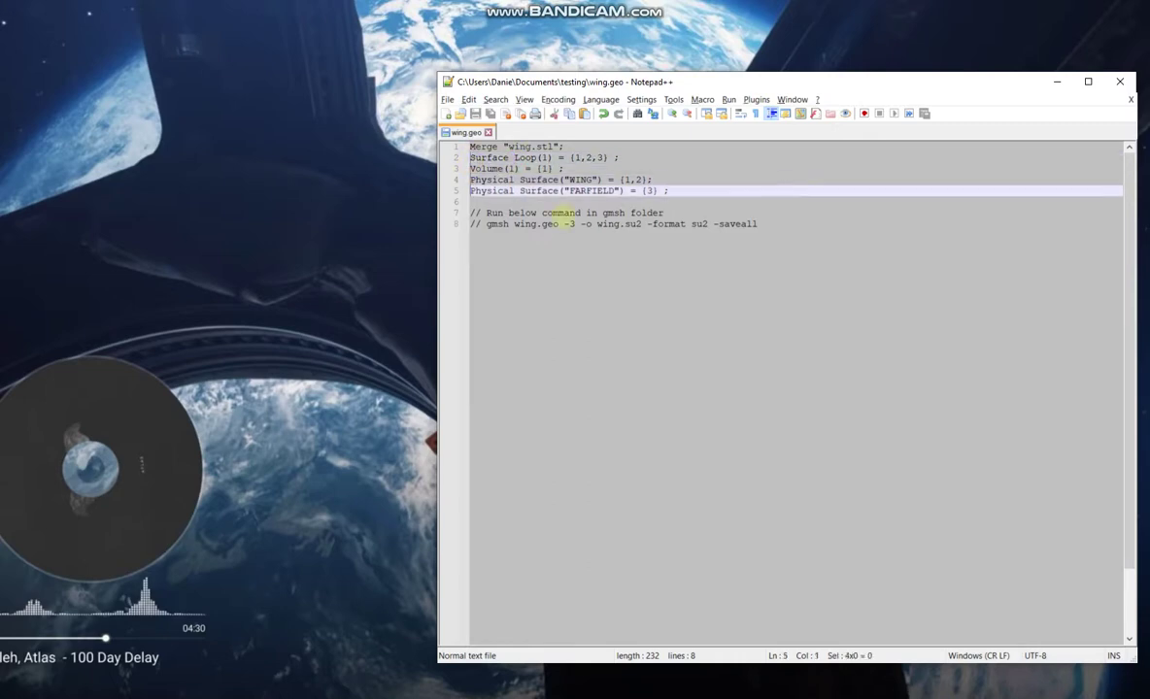
{"action": "type", "text": "//"}
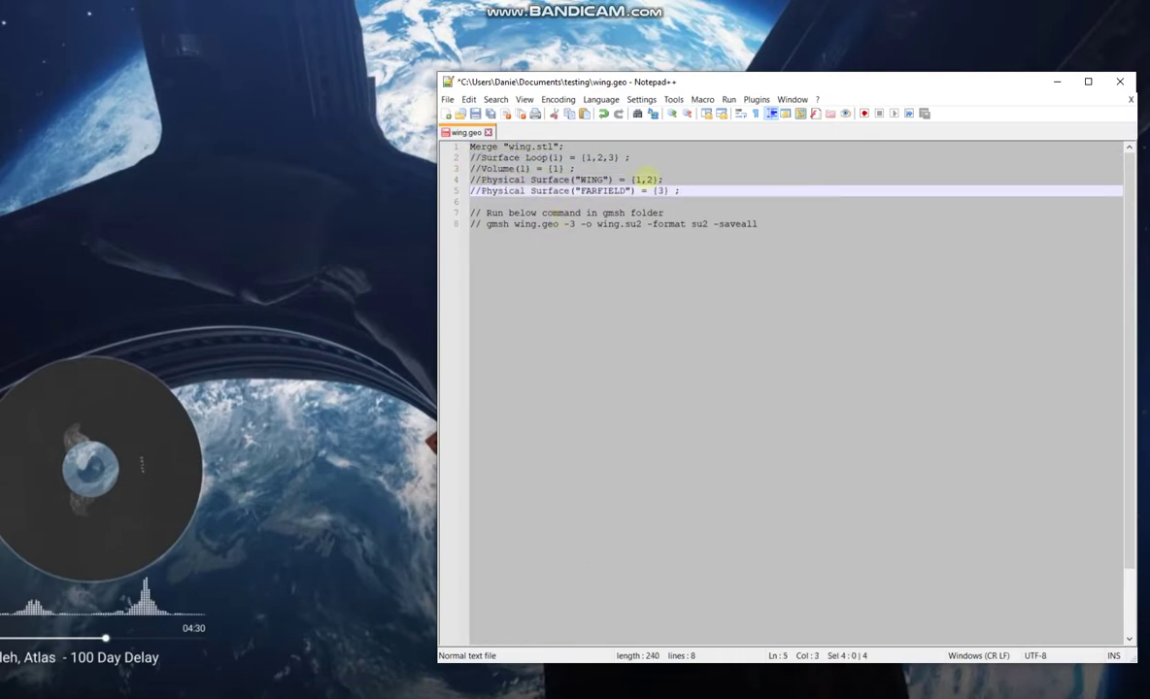
{"action": "left_click", "coordinate": [645, 179]}
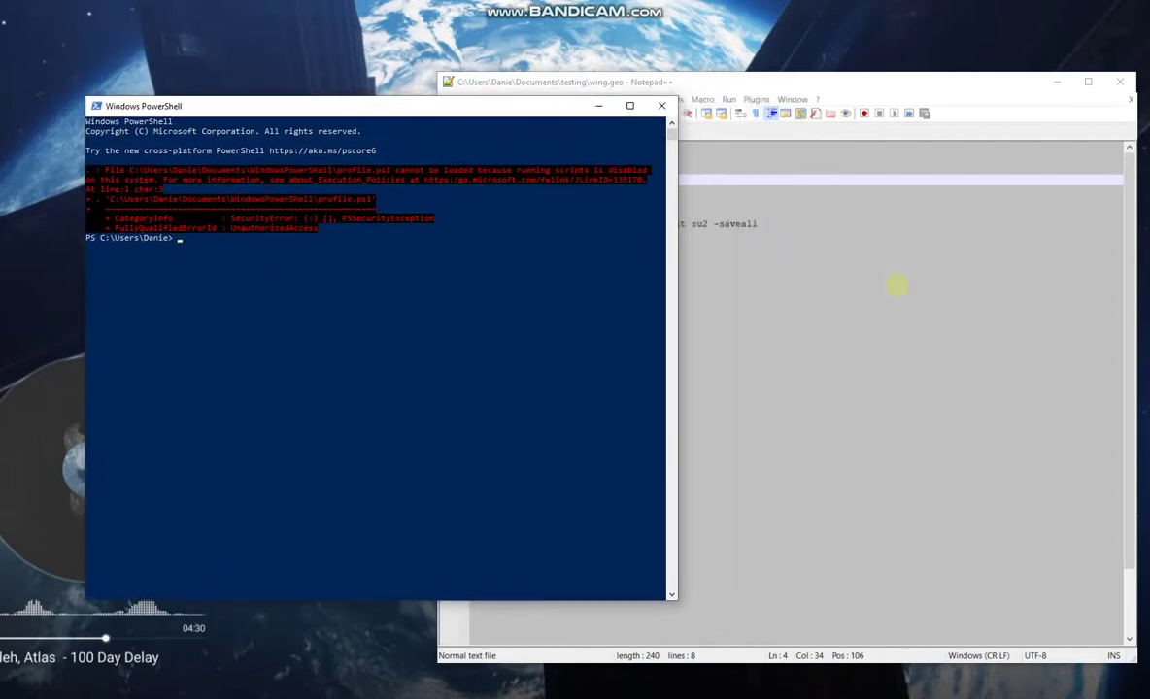
{"action": "left_click", "coordinate": [908, 289]}
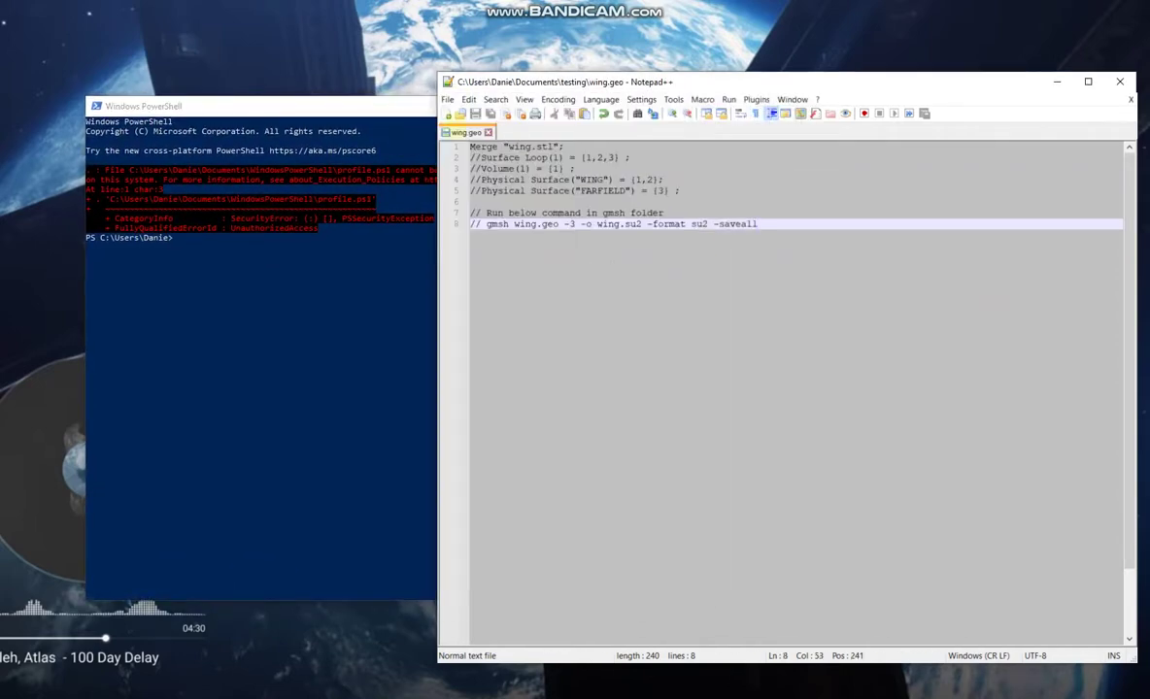
In PowerShell, cd into the testing folder using wing.geo's copied full path.
{"action": "right_click", "coordinate": [464, 133]}
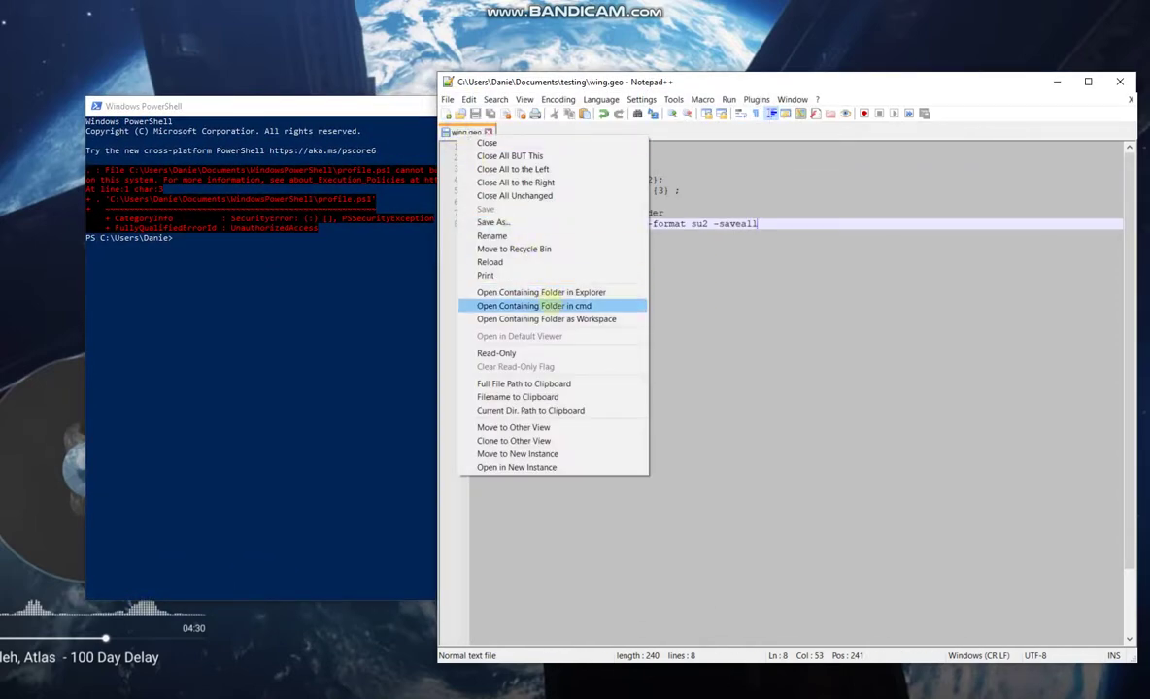
{"action": "left_click", "coordinate": [543, 383]}
{"action": "left_click", "coordinate": [396, 320]}
{"action": "type", "text": "cd"}
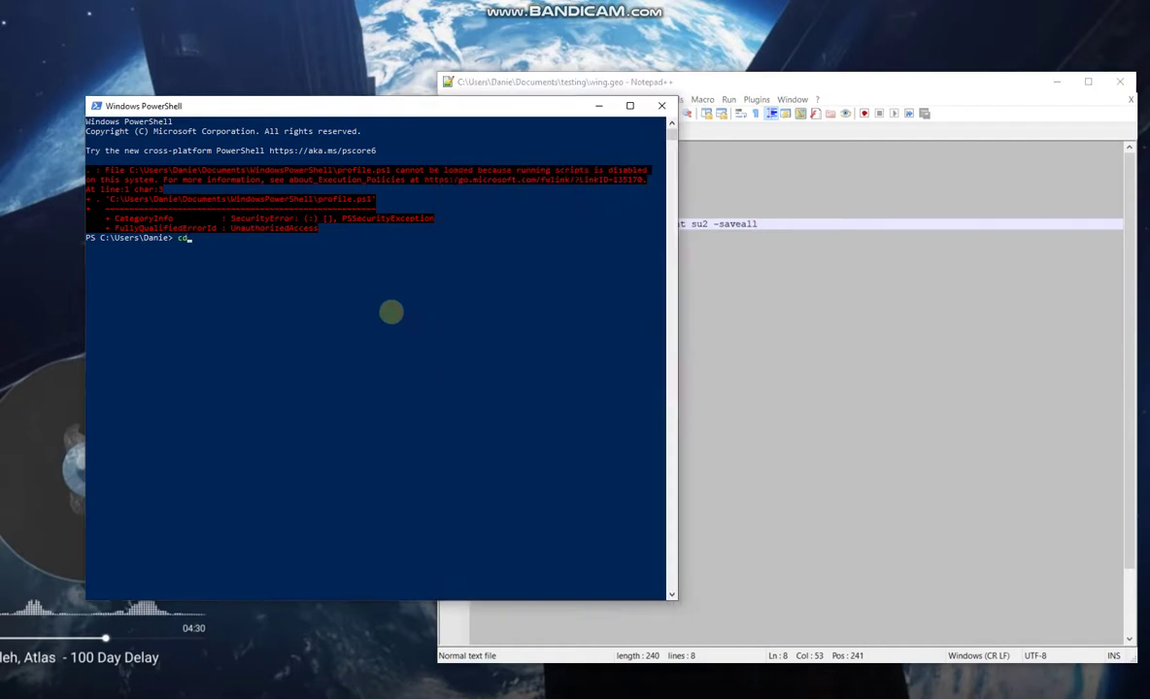
{"action": "right_click", "coordinate": [390, 312]}
{"action": "key", "text": "BackSpace"}
{"action": "key", "text": "BackSpace"}
{"action": "key", "text": "BackSpace"}
{"action": "key", "text": "BackSpace"}
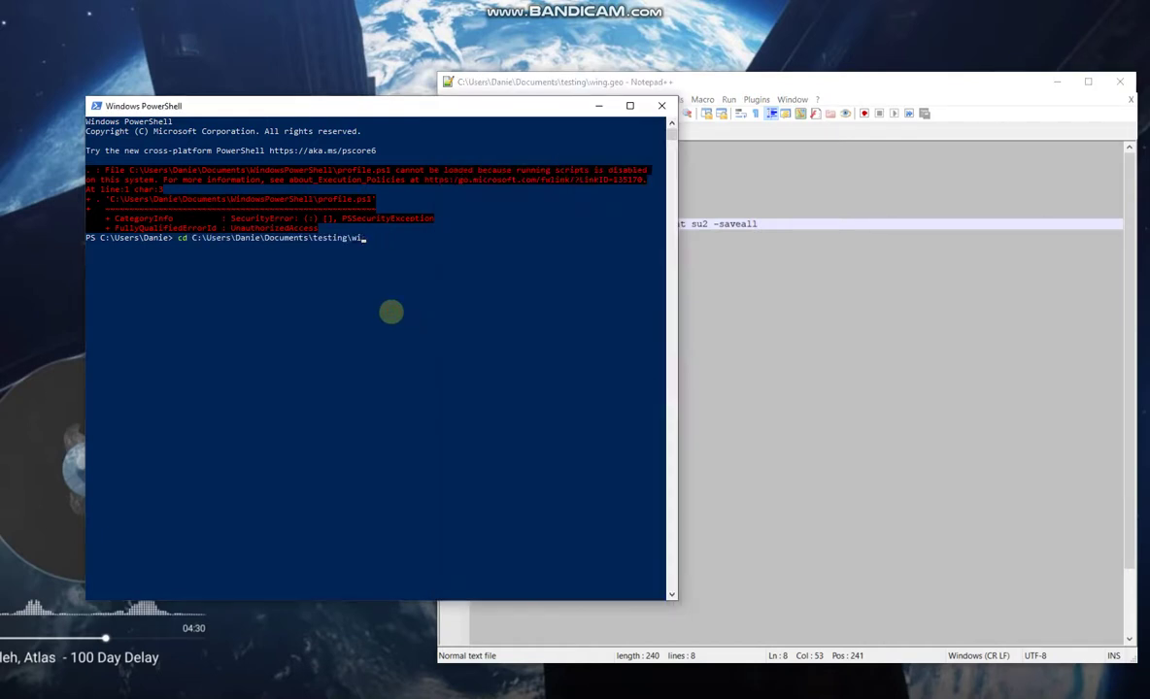
{"action": "key", "text": "BackSpace"}
{"action": "key", "text": "Return"}
{"action": "key", "text": "Return"}
{"action": "key", "text": "Return"}
Add a blank line after Merge in wing.geo, then run gmsh wing.geo.
{"action": "type", "text": "gmsh wing.geo"}
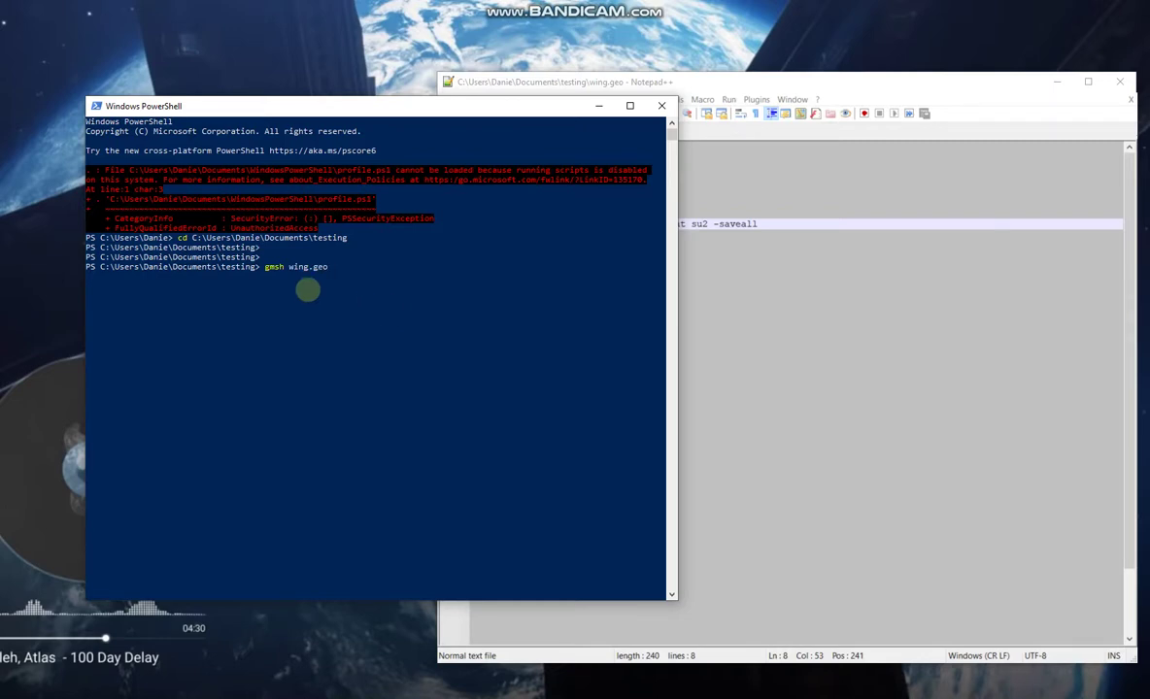
{"action": "left_click_drag", "start_coordinate": [448, 105], "coordinate": [415, 97]}
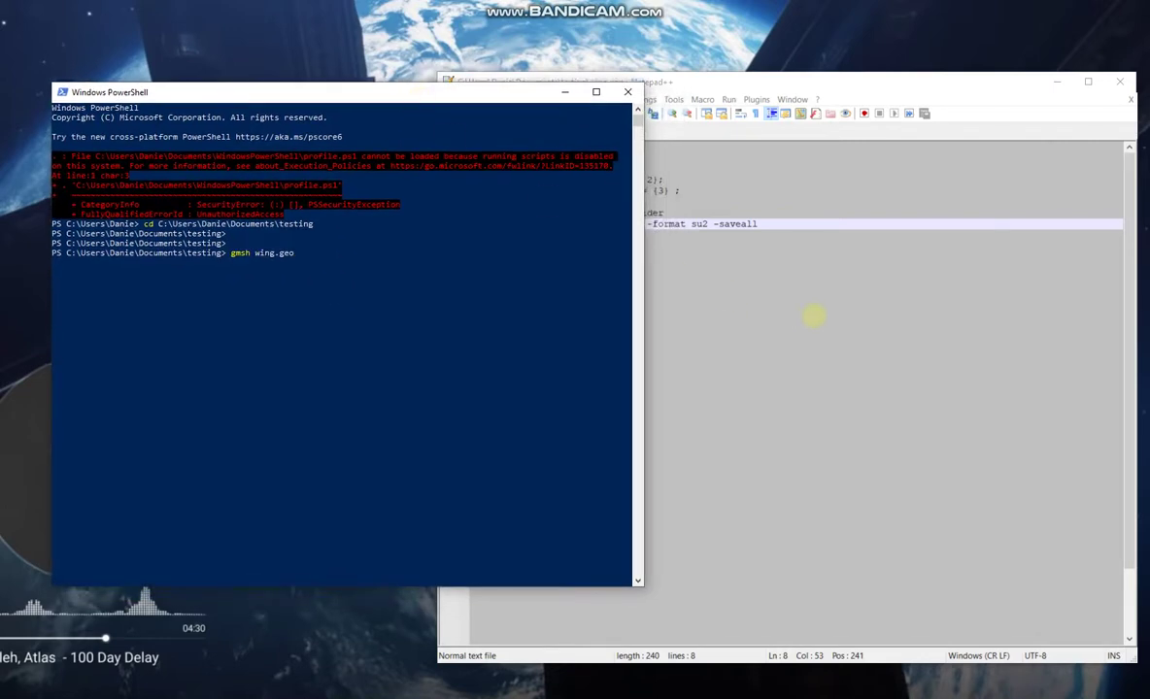
{"action": "left_click", "coordinate": [756, 290]}
{"action": "left_click", "coordinate": [587, 146]}
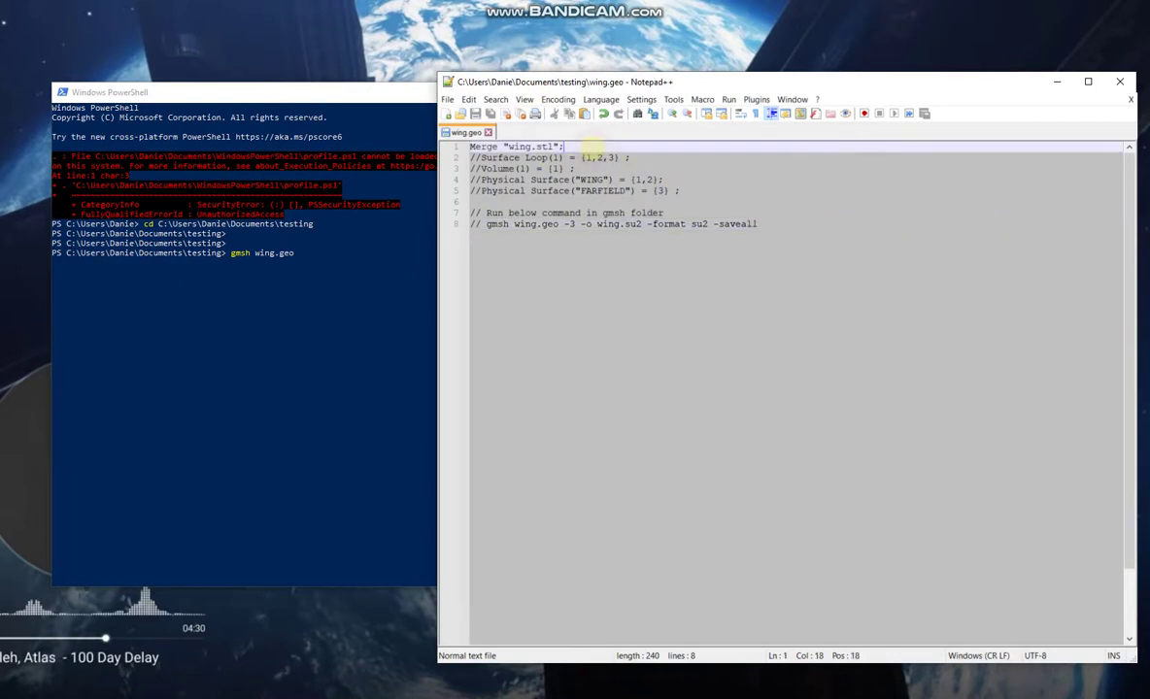
{"action": "key", "text": "Return"}
{"action": "left_click", "coordinate": [156, 262]}
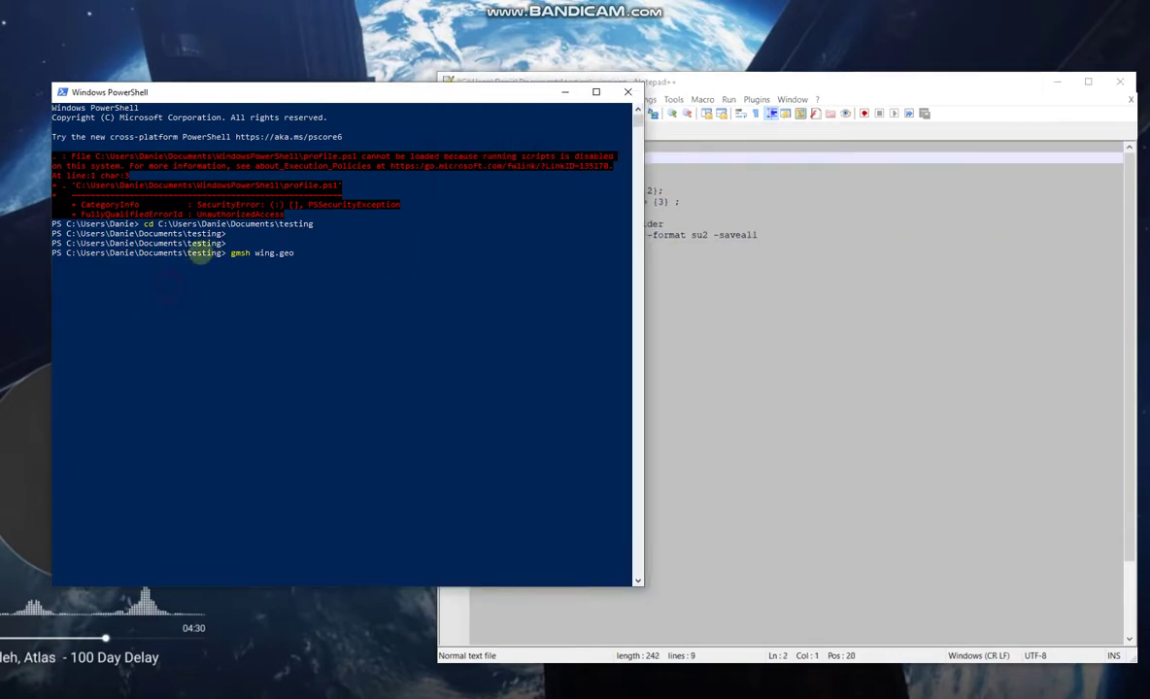
{"action": "left_click", "coordinate": [837, 306]}
{"action": "left_click", "coordinate": [548, 158]}
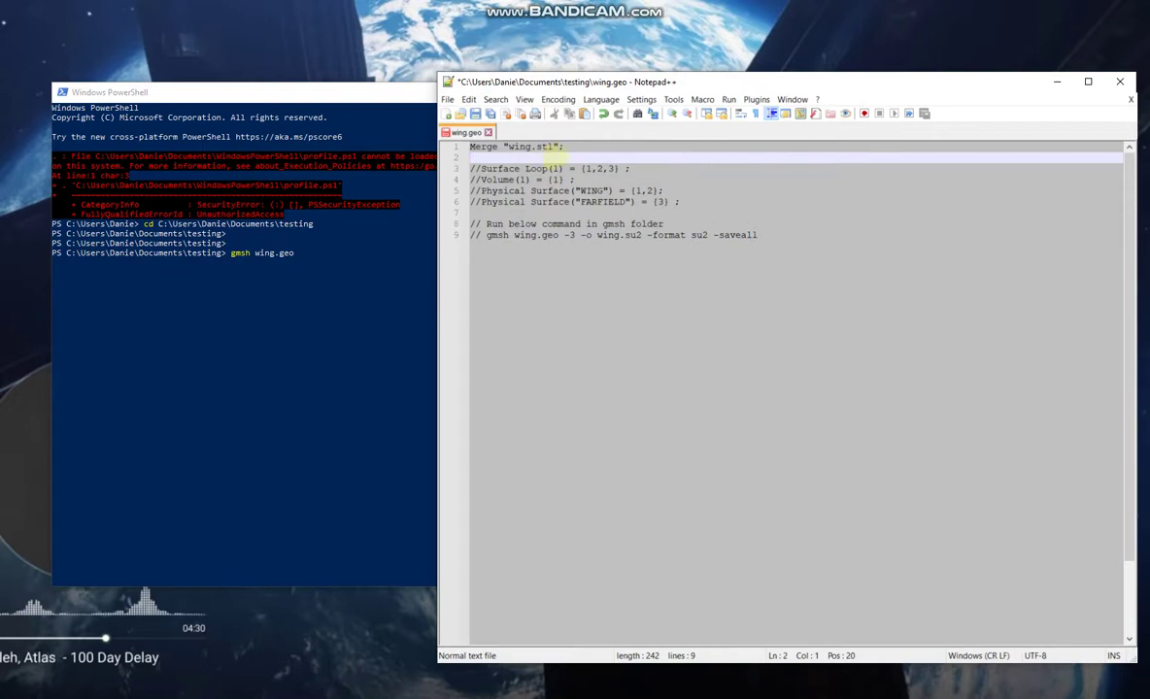
{"action": "left_click", "coordinate": [572, 191]}
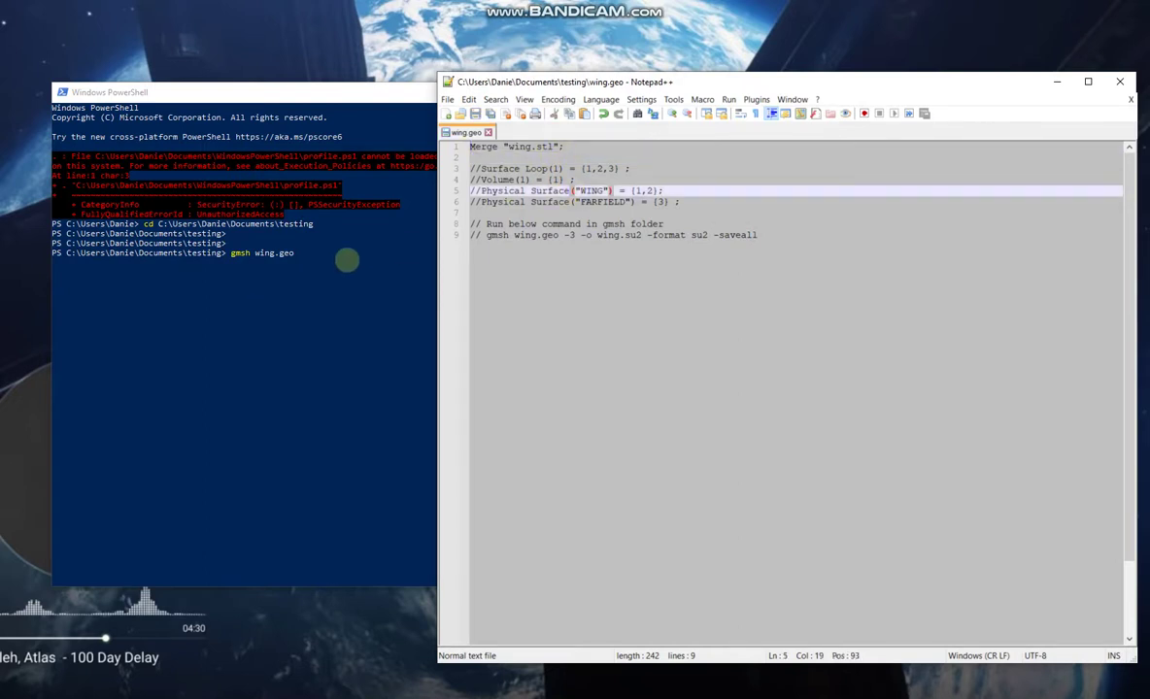
{"action": "left_click", "coordinate": [347, 261]}
{"action": "key", "text": "Return"}
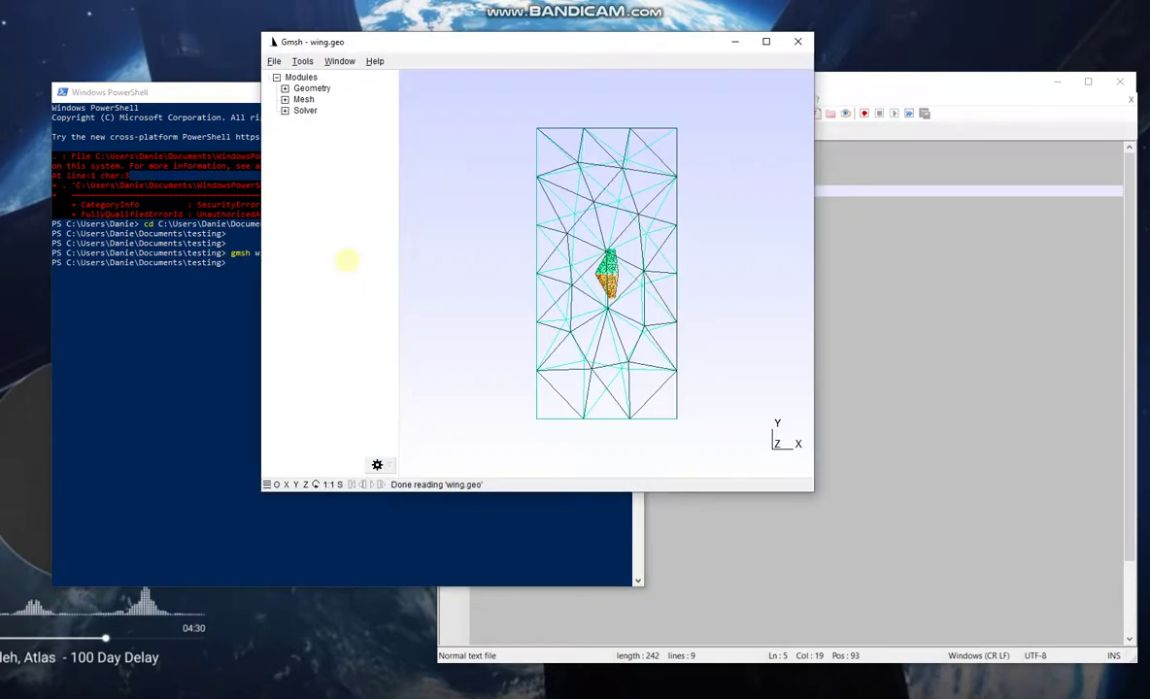
Check surfaces WingGeom_Surf0, WingGeom_Surf1 and FarField in Gmsh's Visibility list.
{"action": "left_click_drag", "start_coordinate": [642, 249], "coordinate": [644, 302]}
{"action": "scroll", "coordinate": [583, 272], "scroll_direction": "up", "scroll_amount": 3}
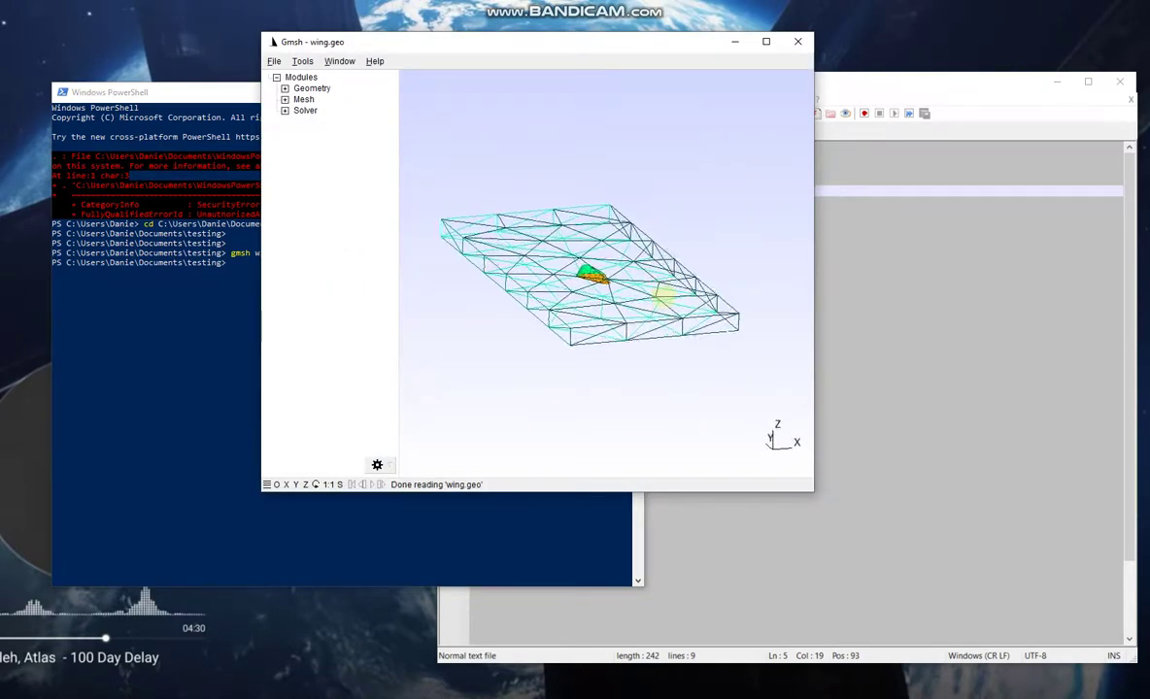
{"action": "left_click", "coordinate": [302, 60]}
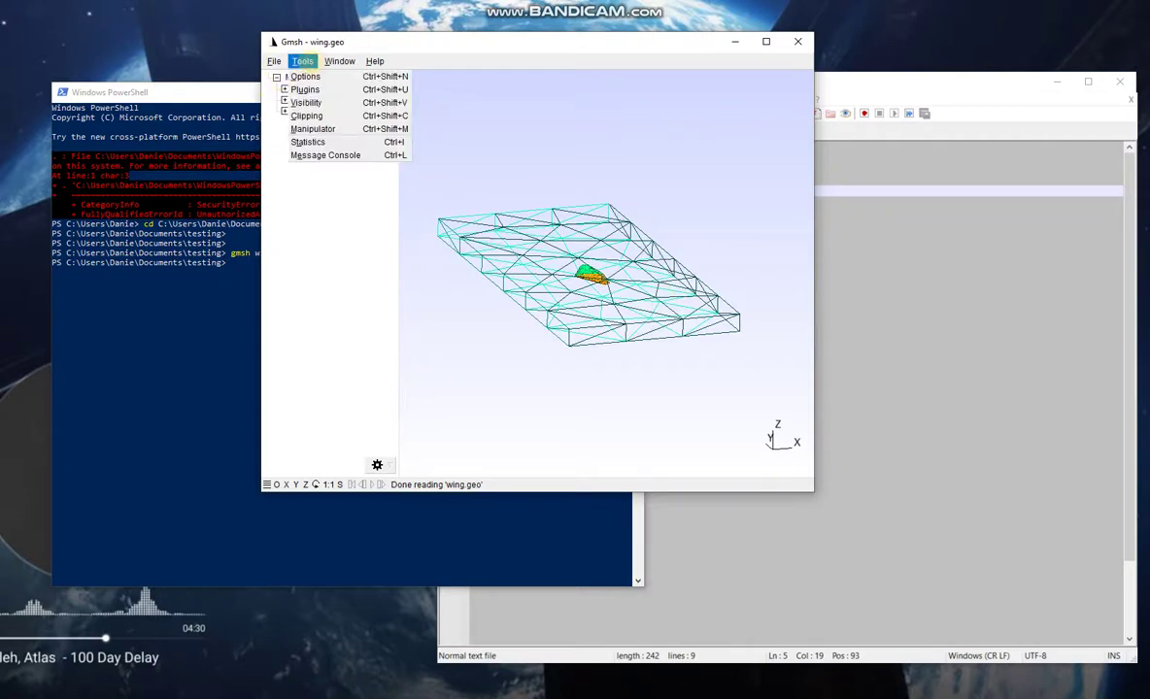
{"action": "left_click", "coordinate": [303, 100]}
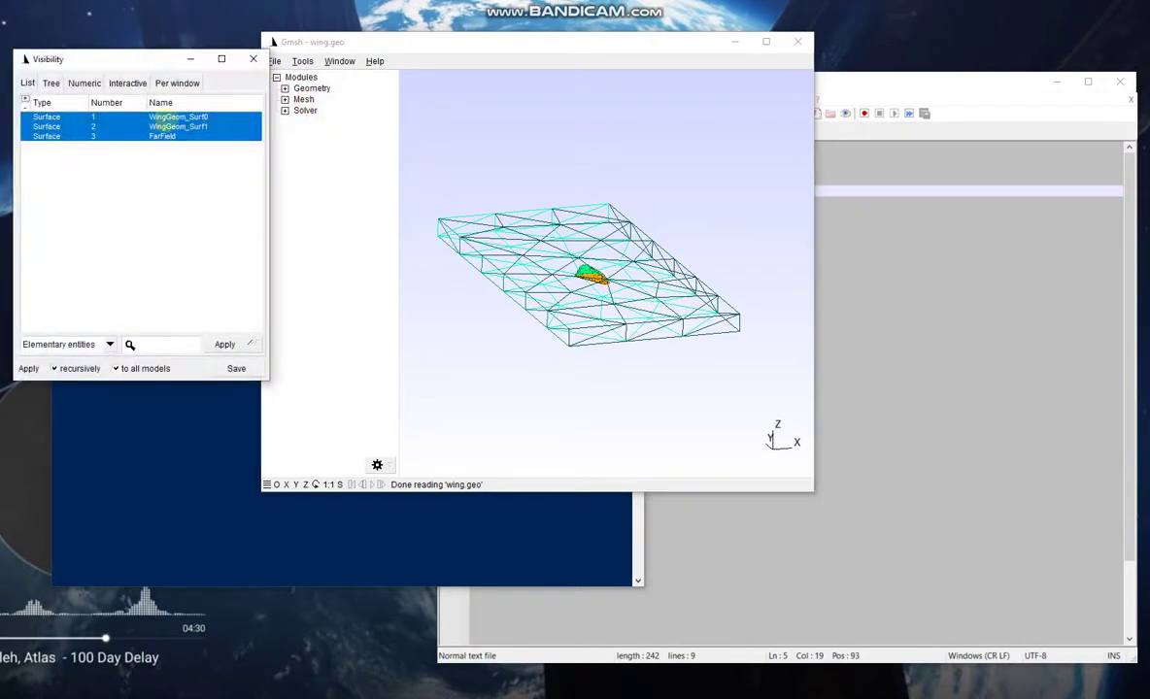
{"action": "left_click", "coordinate": [151, 116]}
{"action": "left_click", "coordinate": [149, 126]}
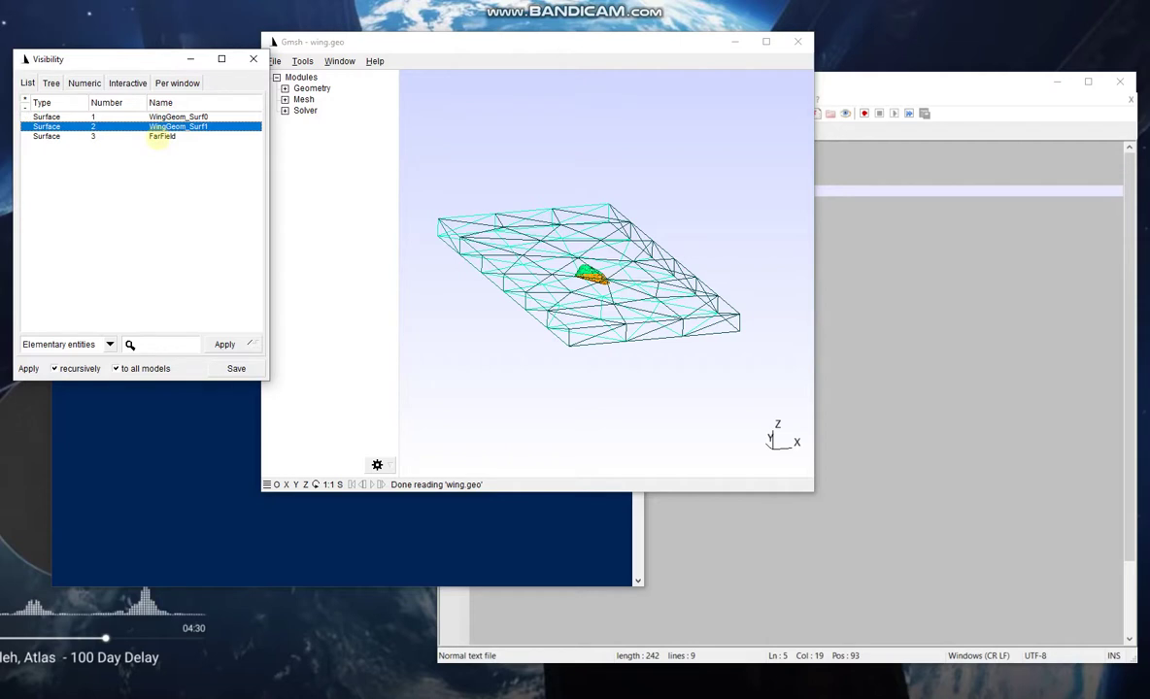
{"action": "left_click", "coordinate": [160, 136]}
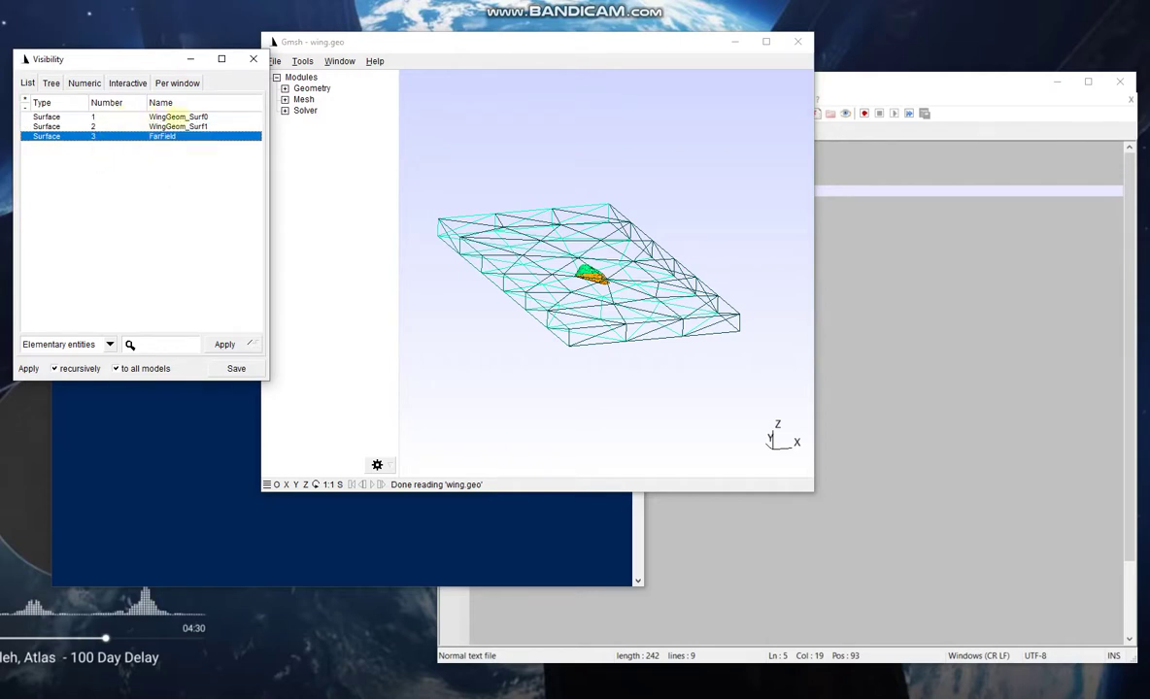
Recheck the three surfaces, then close the Visibility list and Gmsh.
{"action": "left_click", "coordinate": [175, 117]}
{"action": "left_click", "coordinate": [175, 126]}
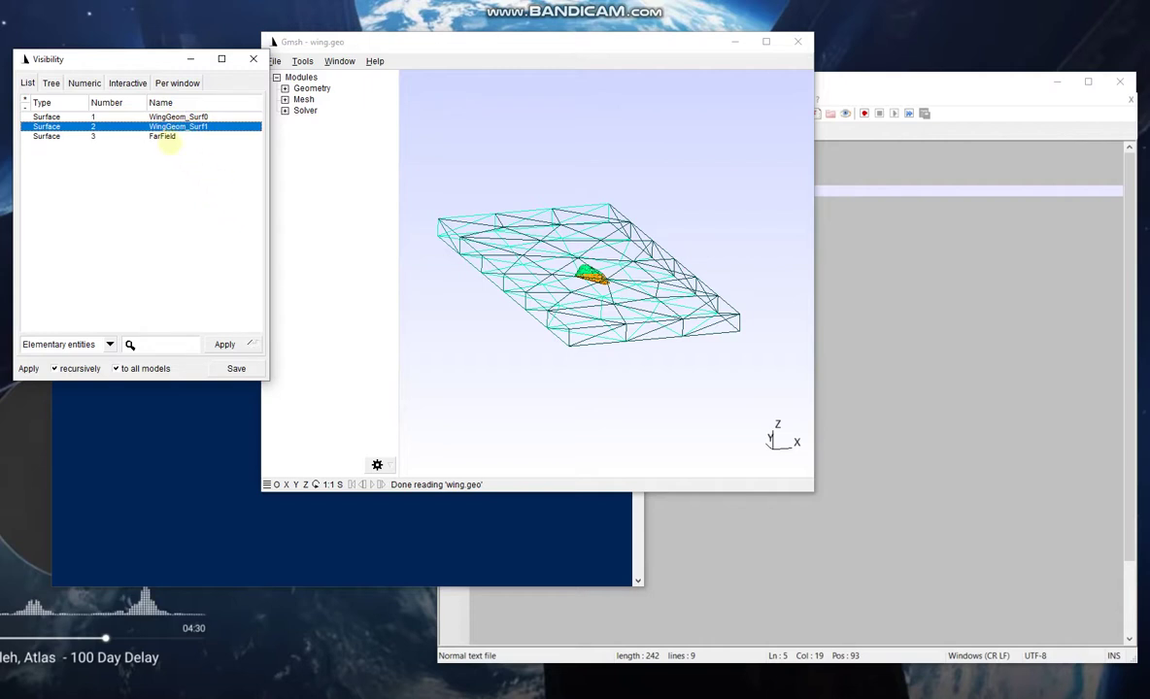
{"action": "left_click", "coordinate": [163, 136]}
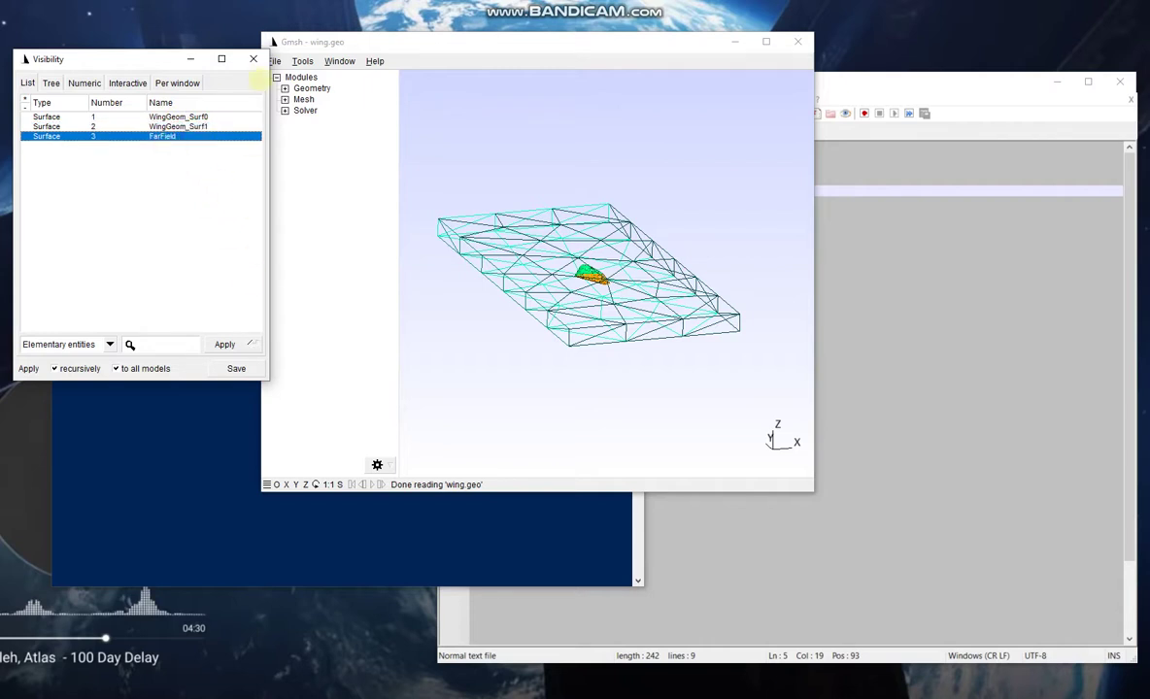
{"action": "left_click", "coordinate": [253, 59]}
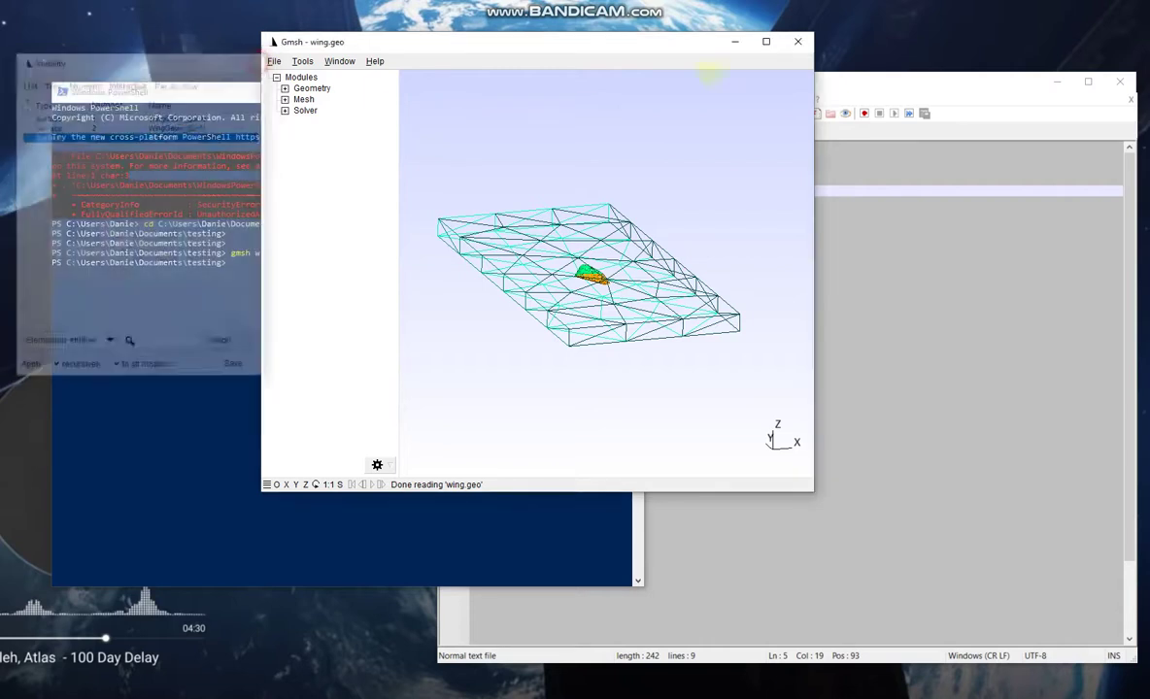
{"action": "left_click", "coordinate": [798, 41]}
{"action": "left_click", "coordinate": [824, 249]}
Uncomment the Surface Loop and Volume lines in wing.geo.
{"action": "left_click", "coordinate": [614, 176]}
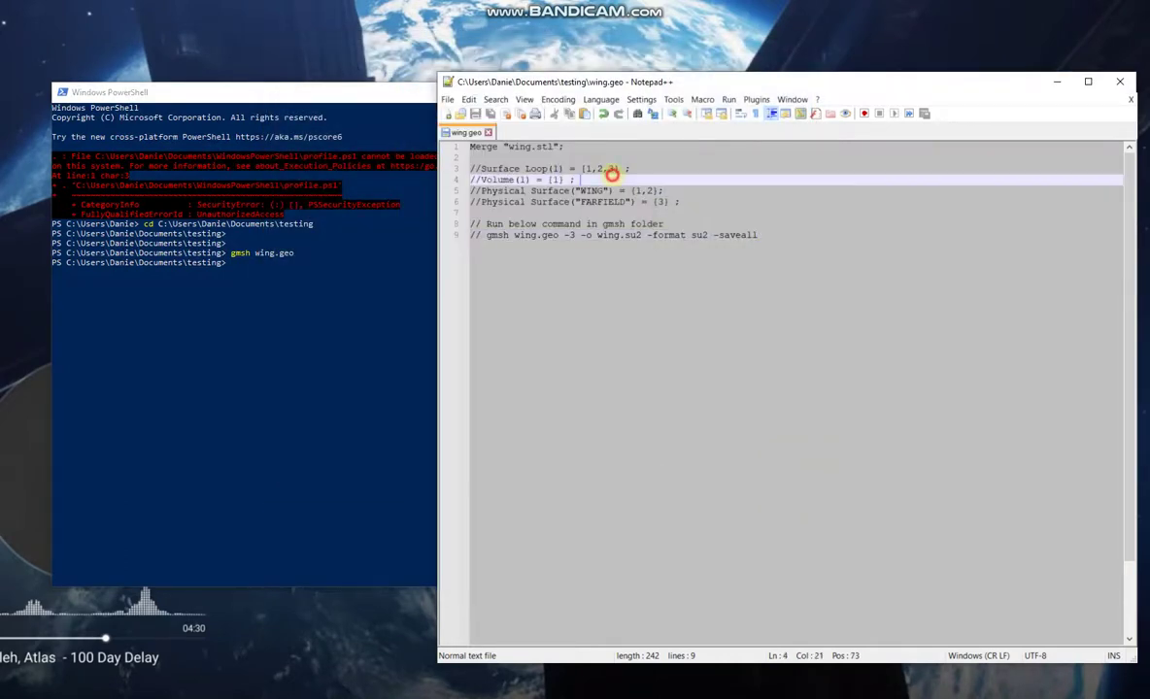
{"action": "left_click", "coordinate": [479, 169]}
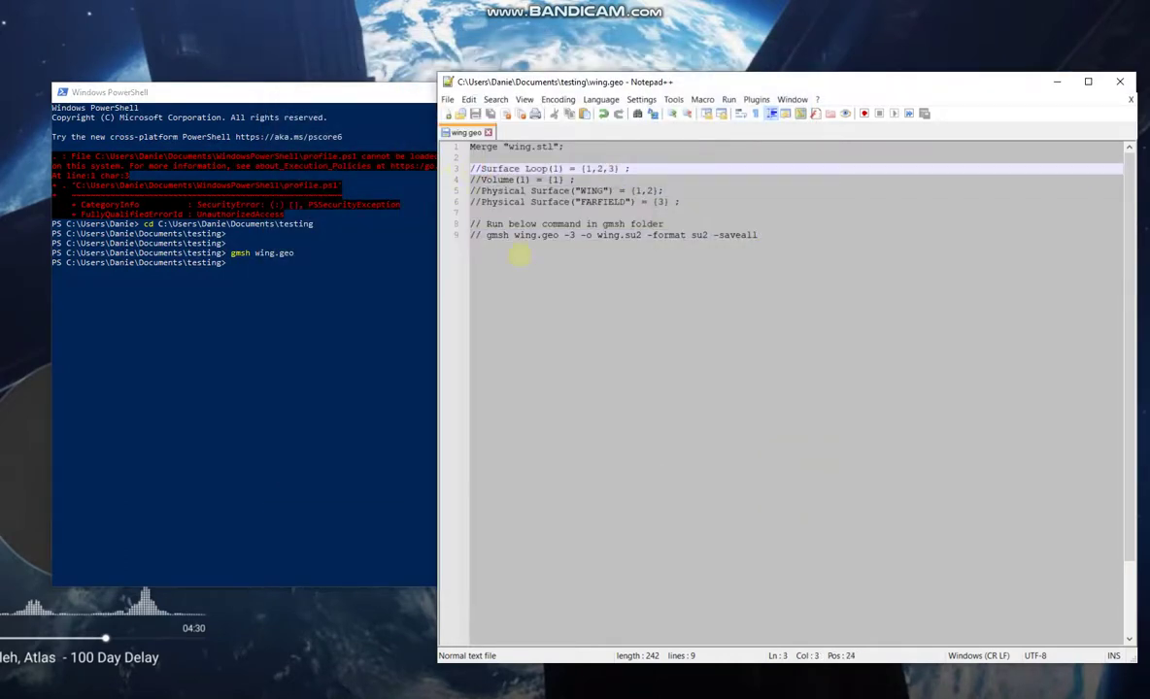
{"action": "key", "text": "BackSpace"}
{"action": "key", "text": "BackSpace"}
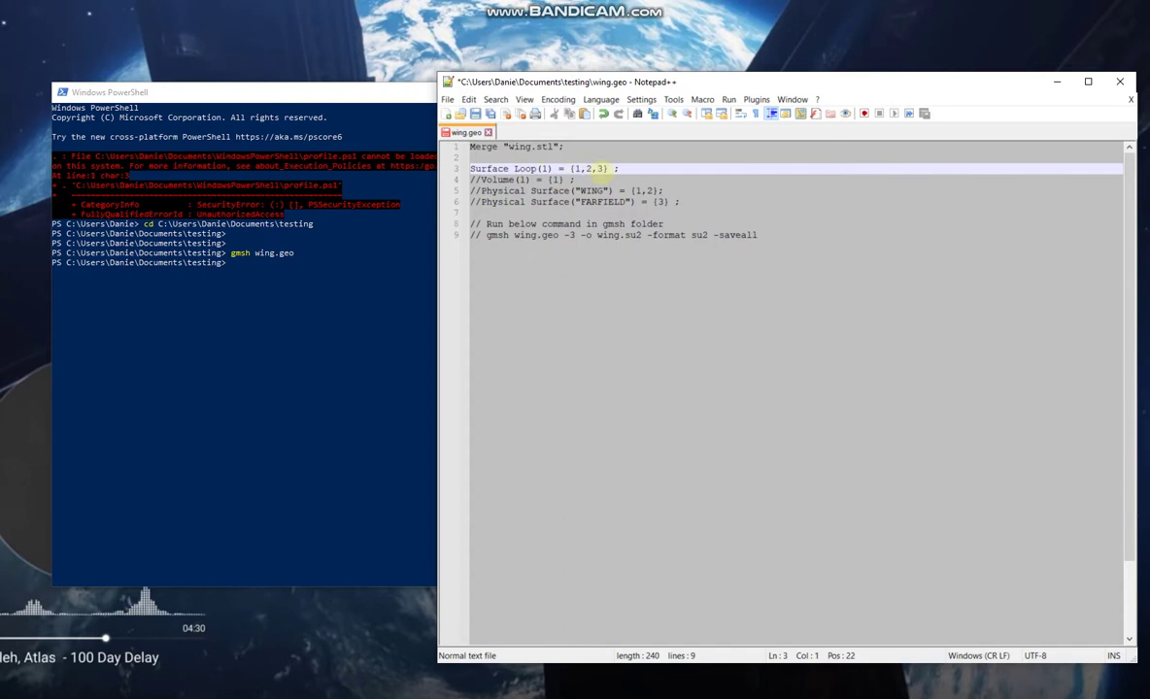
{"action": "left_click_drag", "start_coordinate": [618, 167], "coordinate": [474, 169]}
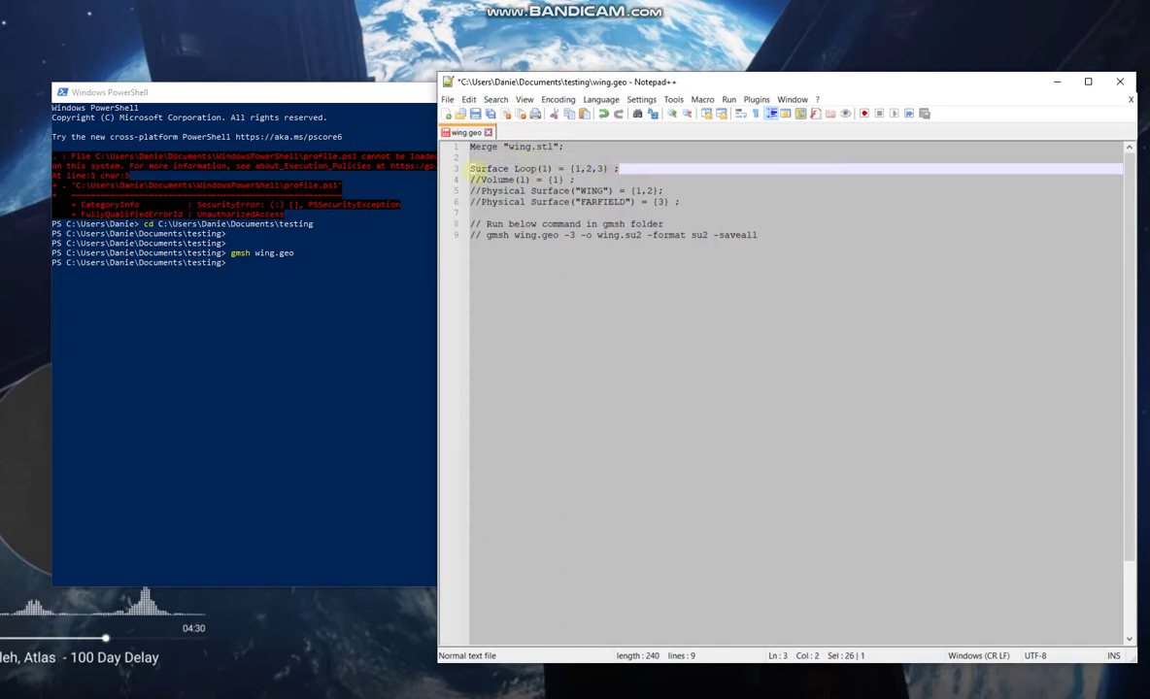
{"action": "left_click", "coordinate": [482, 180]}
{"action": "key", "text": "BackSpace"}
{"action": "key", "text": "BackSpace"}
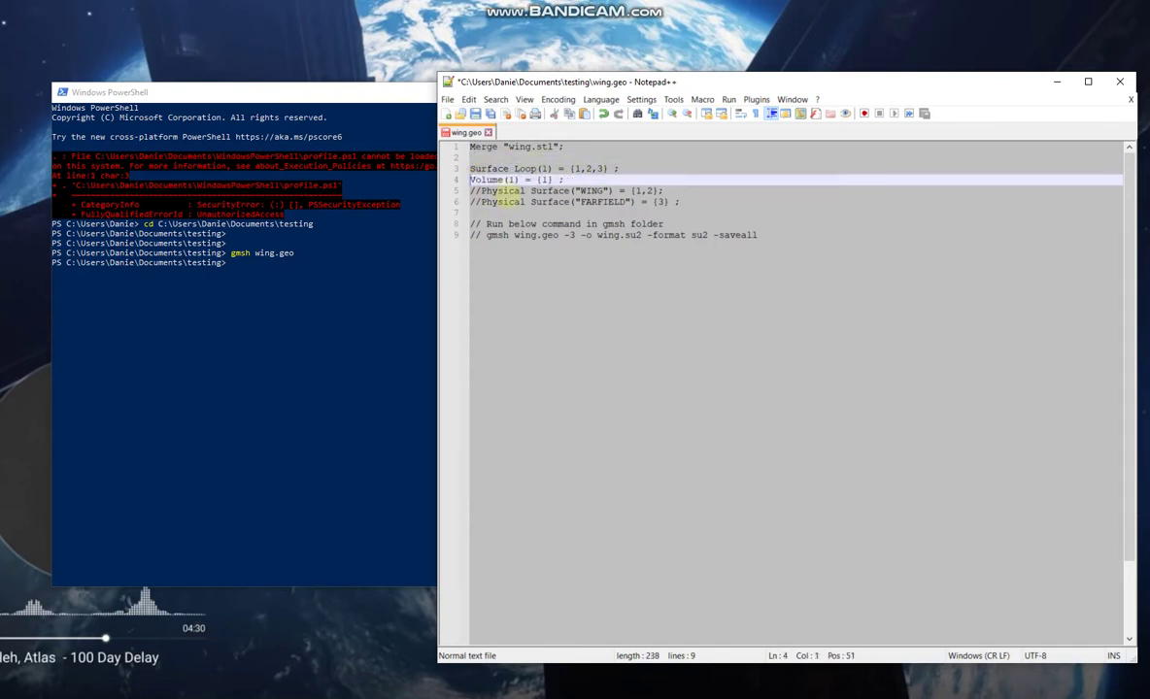
{"action": "left_click", "coordinate": [508, 180]}
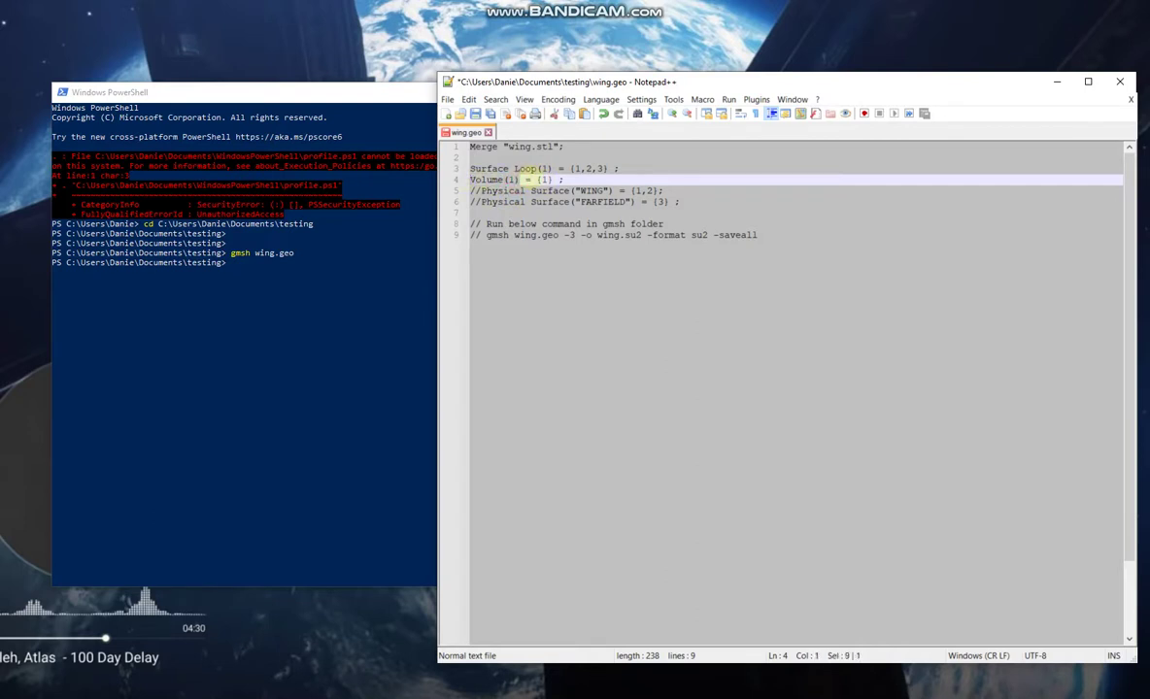
{"action": "left_click", "coordinate": [541, 180]}
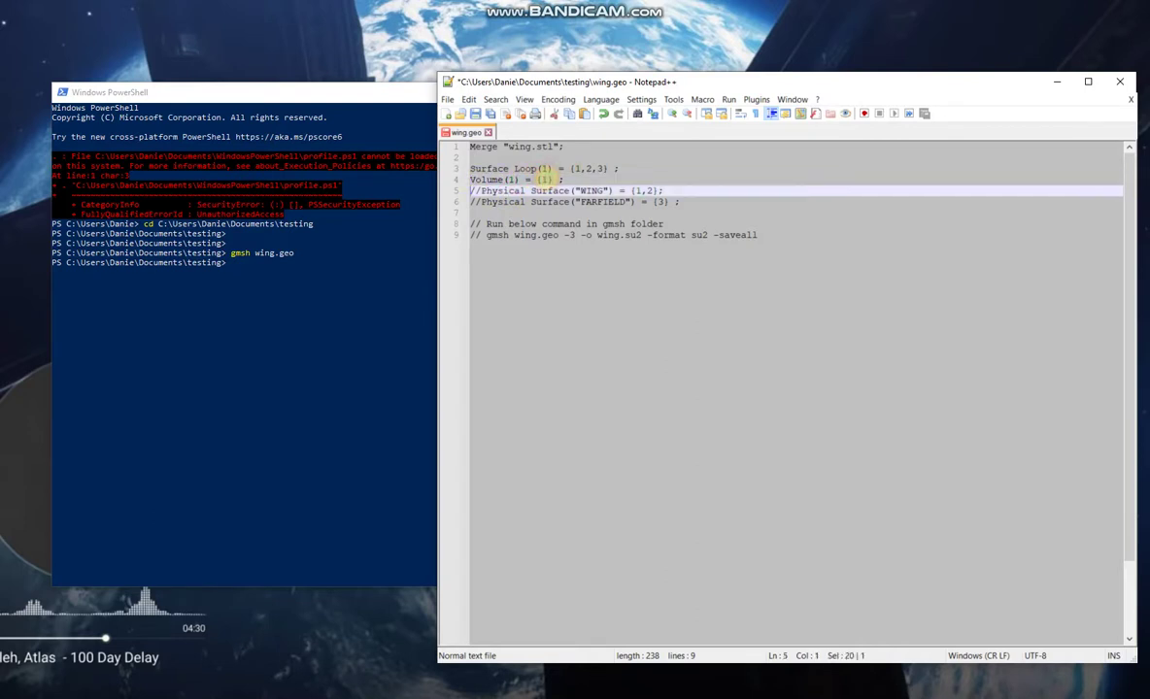
{"action": "left_click", "coordinate": [546, 180]}
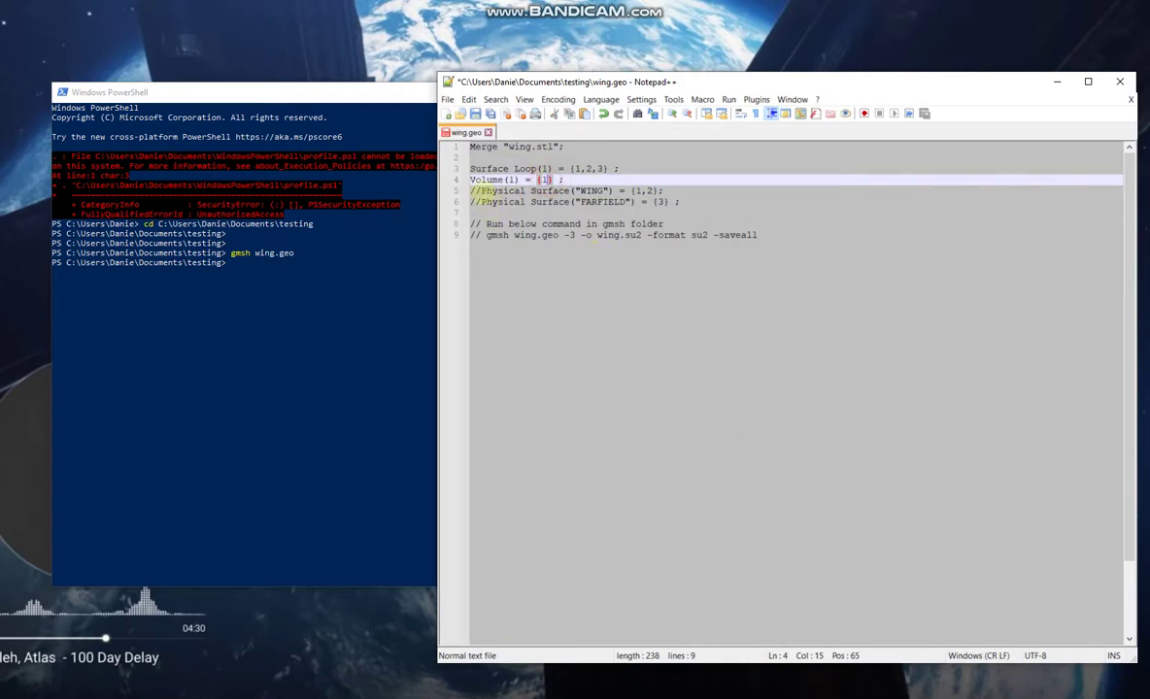
Uncomment the WING and FARFIELD Physical Surface lines, save, and recall gmsh wing.geo.
{"action": "left_click", "coordinate": [470, 190]}
{"action": "key", "text": "Delete"}
{"action": "key", "text": "Delete"}
{"action": "left_click", "coordinate": [471, 202]}
{"action": "key", "text": "Delete"}
{"action": "key", "text": "Delete"}
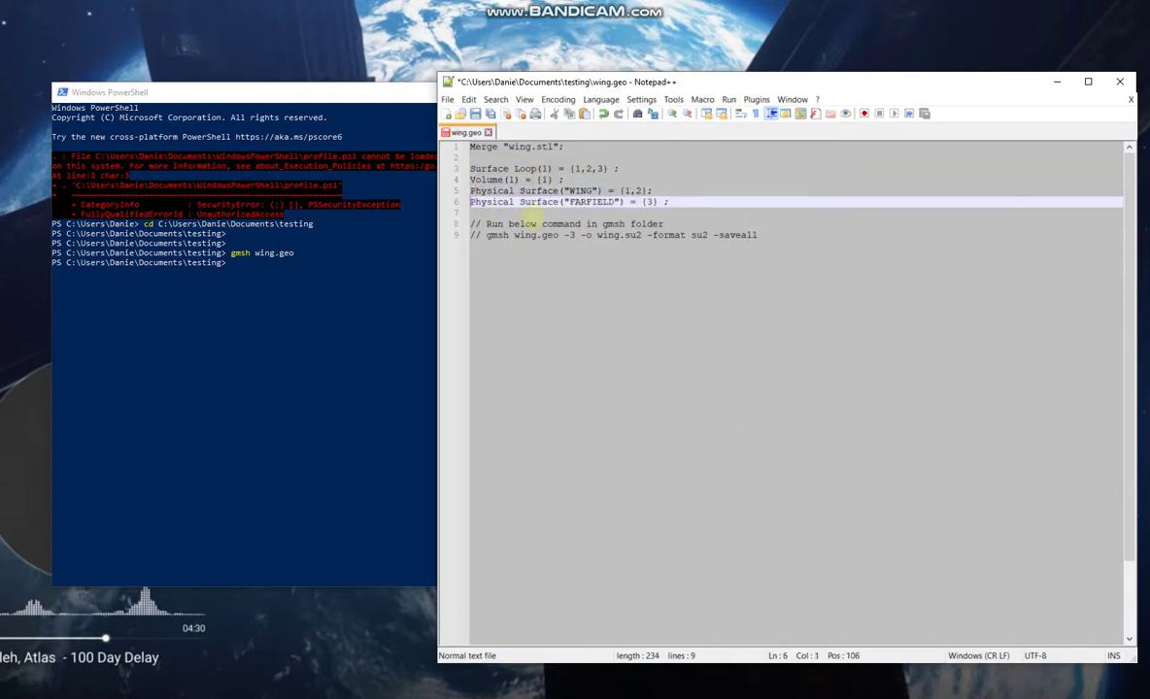
{"action": "left_click", "coordinate": [633, 190]}
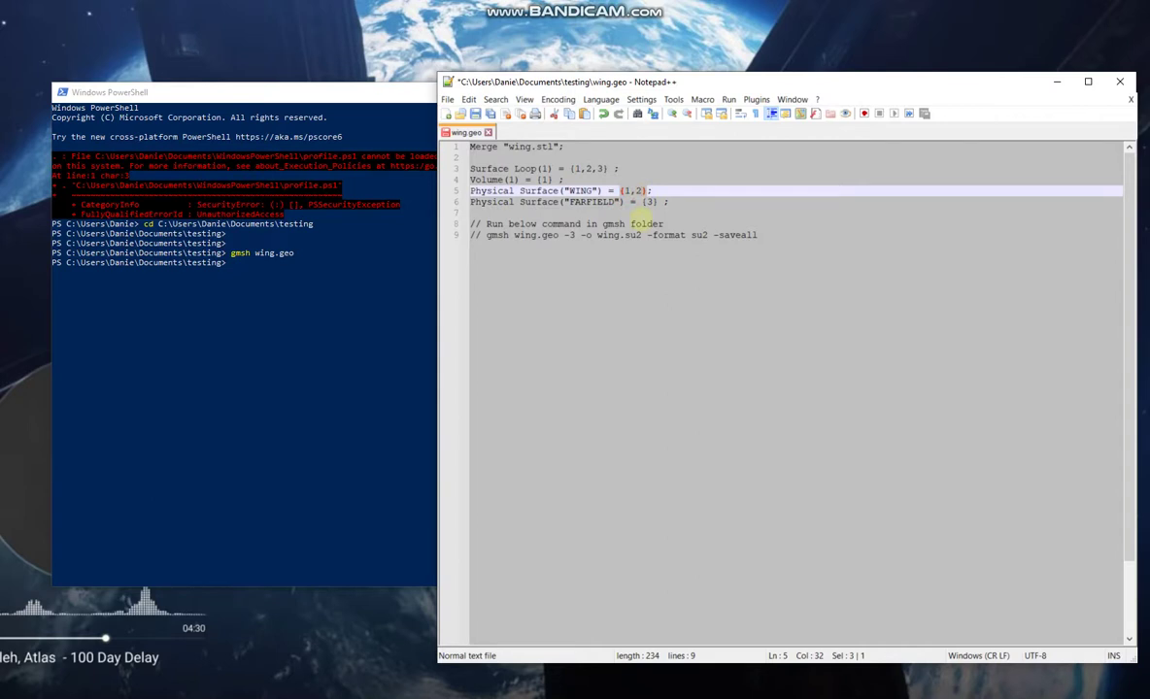
{"action": "double_click", "coordinate": [580, 190]}
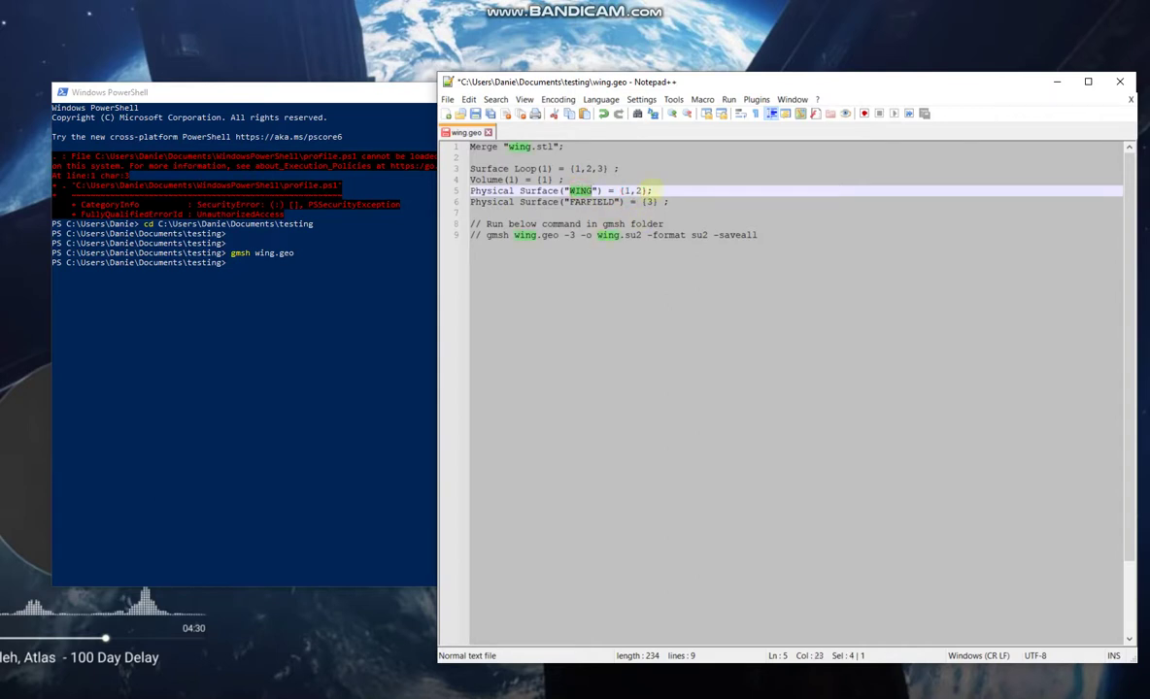
{"action": "left_click", "coordinate": [585, 202]}
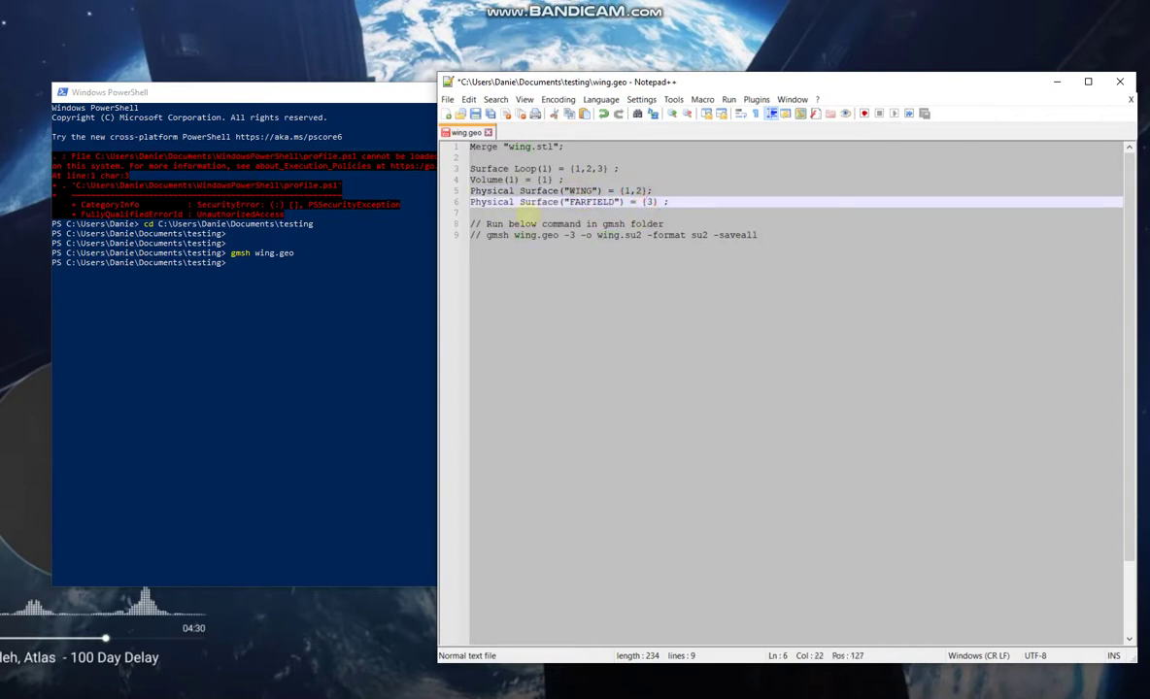
{"action": "left_click", "coordinate": [560, 202]}
{"action": "key", "text": "ctrl+s"}
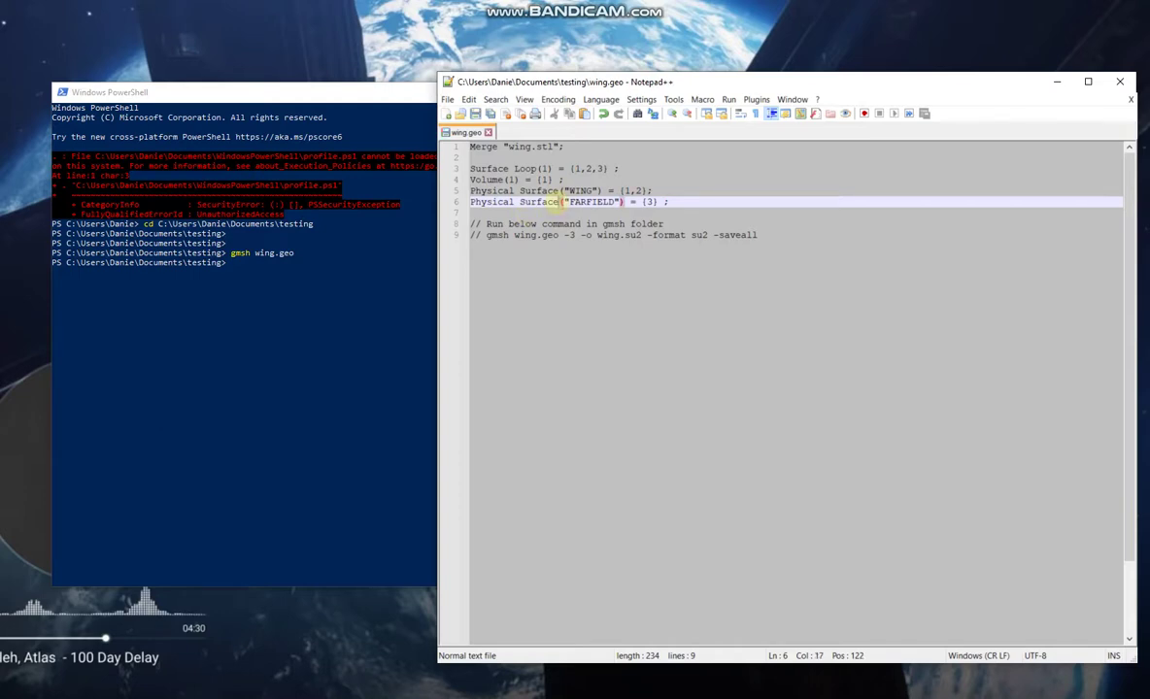
{"action": "left_click", "coordinate": [283, 298]}
{"action": "key", "text": "Up"}
Rerun gmsh wing.geo, generate the 3D tetrahedral mesh, and inspect it from above.
{"action": "key", "text": "Return"}
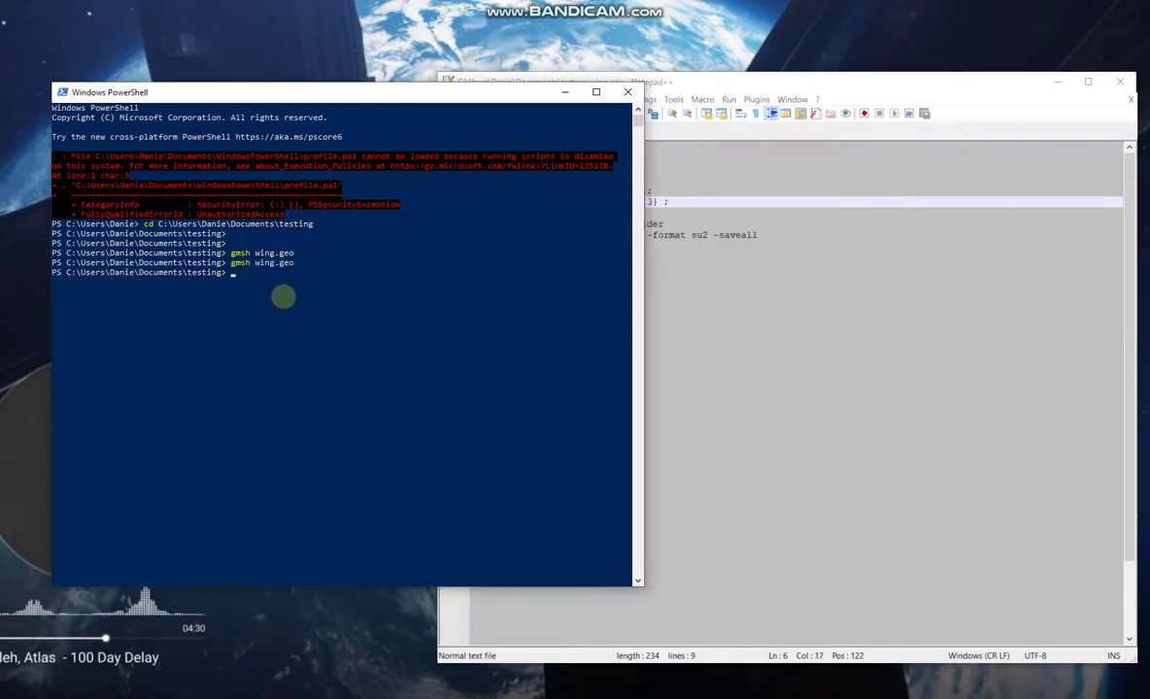
{"action": "left_click_drag", "start_coordinate": [598, 296], "coordinate": [476, 190]}
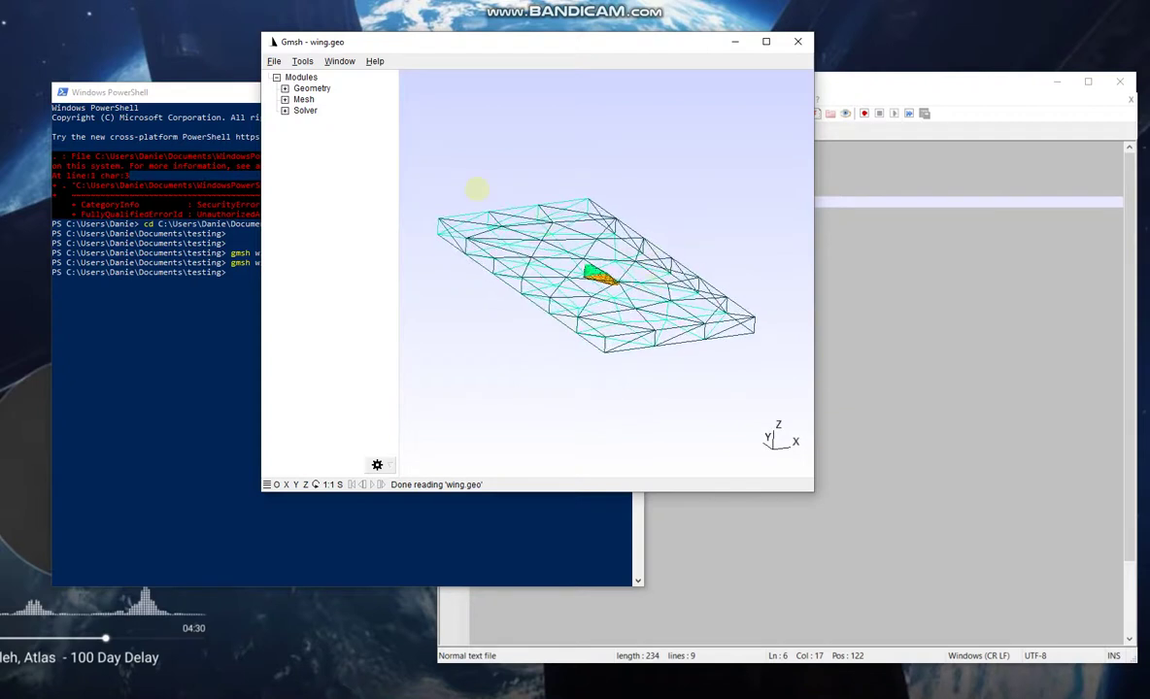
{"action": "left_click", "coordinate": [284, 99]}
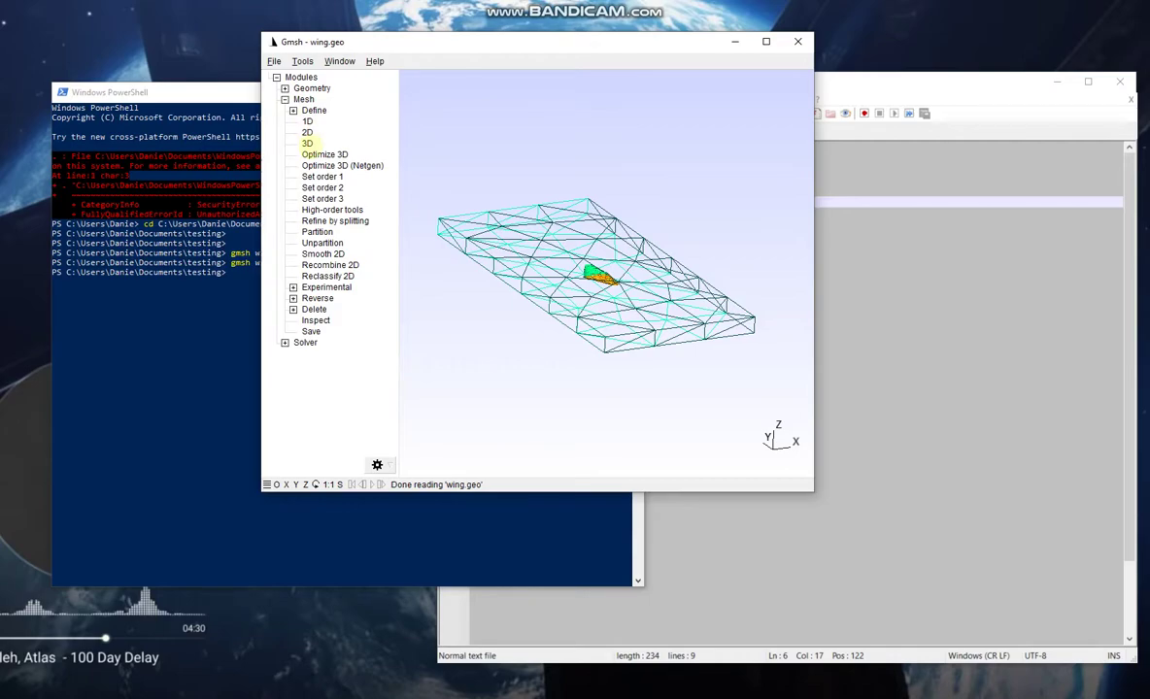
{"action": "left_click", "coordinate": [307, 143]}
{"action": "left_click_drag", "start_coordinate": [718, 334], "coordinate": [673, 250]}
{"action": "scroll", "coordinate": [673, 251], "scroll_direction": "up", "scroll_amount": 10}
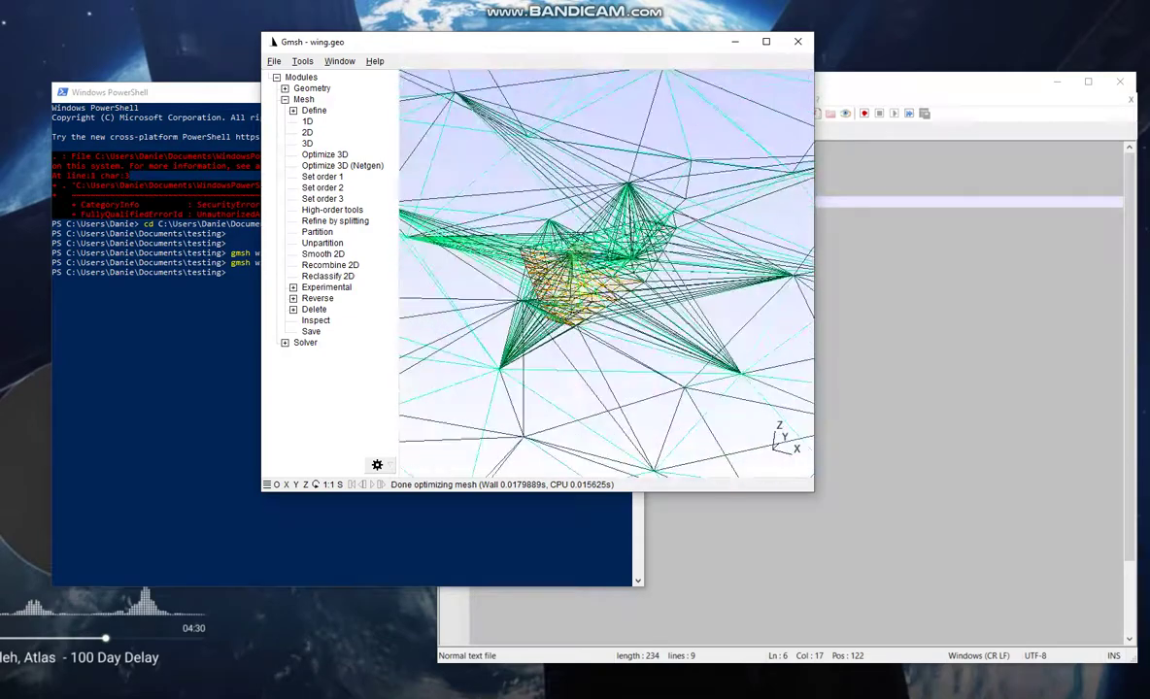
{"action": "scroll", "coordinate": [680, 262], "scroll_direction": "down", "scroll_amount": 8}
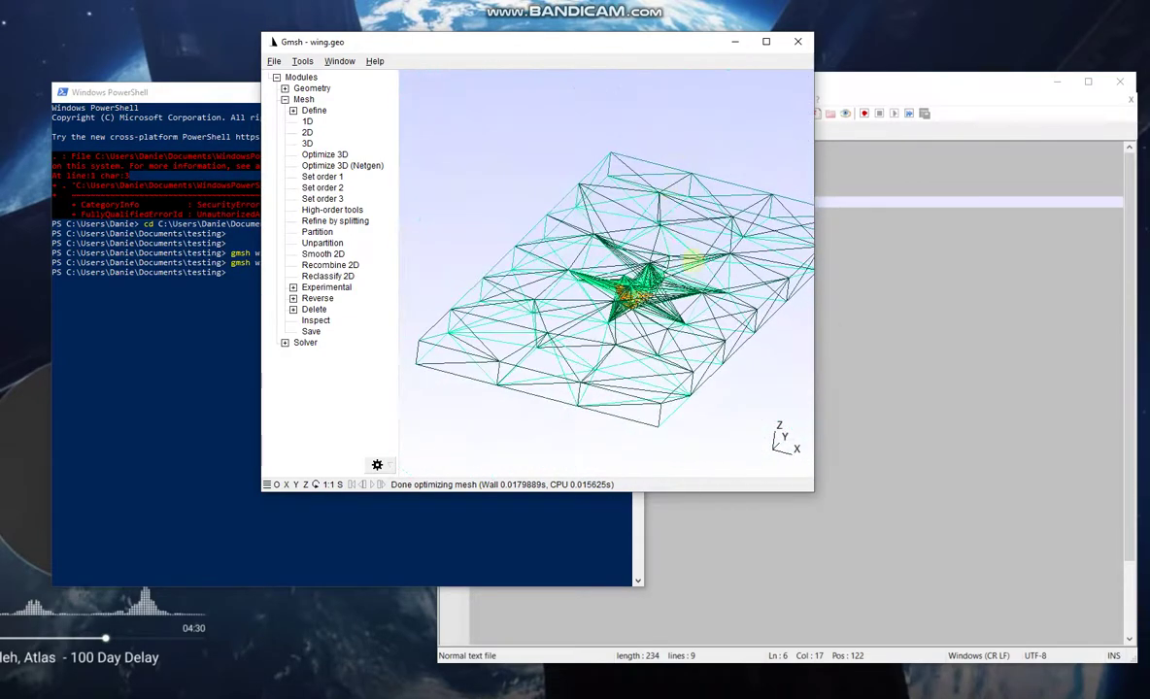
{"action": "left_click_drag", "start_coordinate": [691, 257], "coordinate": [594, 252]}
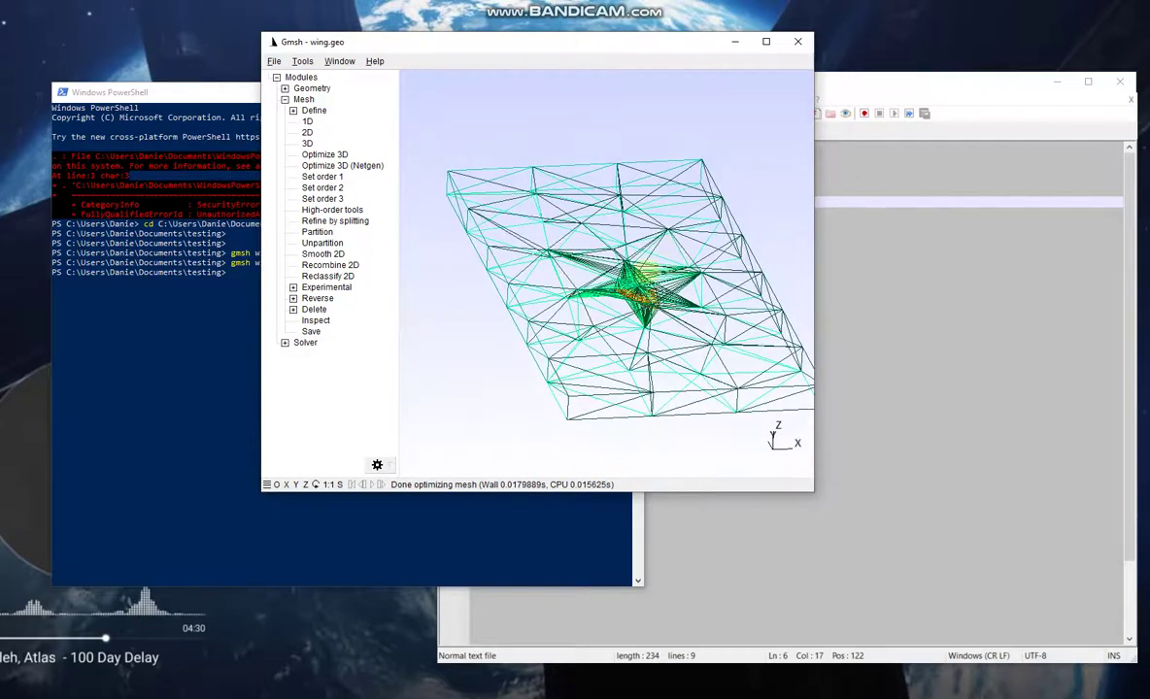
{"action": "scroll", "coordinate": [650, 257], "scroll_direction": "down", "scroll_amount": 3}
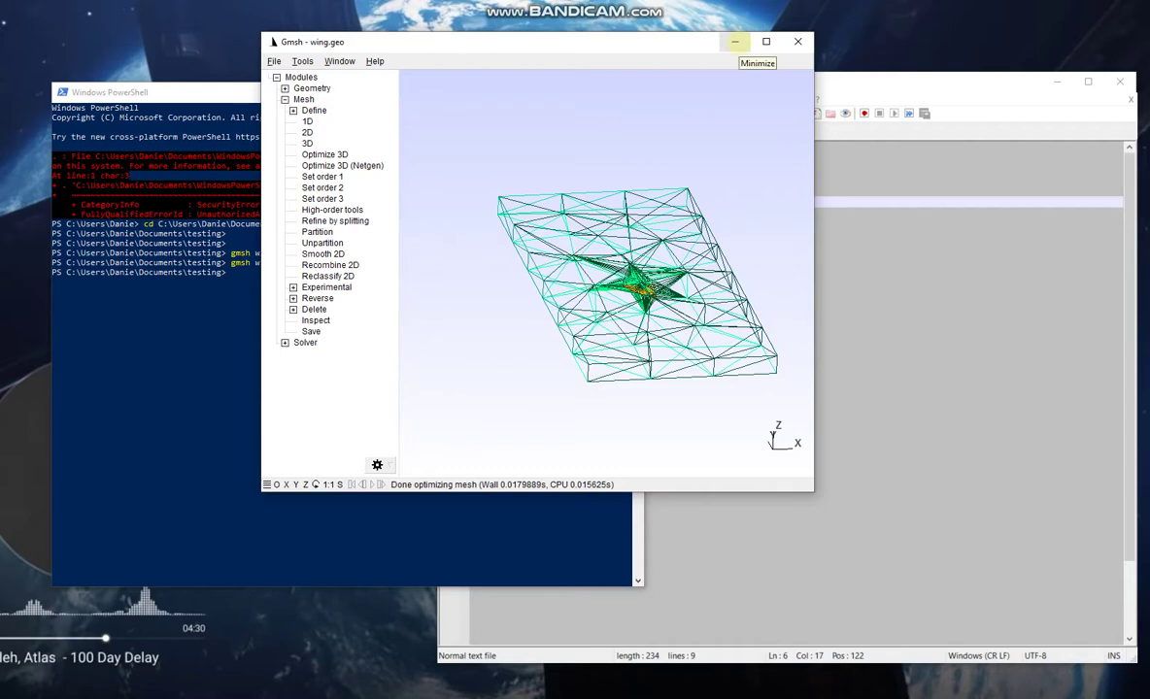
Close Gmsh and copy the gmsh command from the line 9 comment in wing.geo.
{"action": "left_click", "coordinate": [797, 42]}
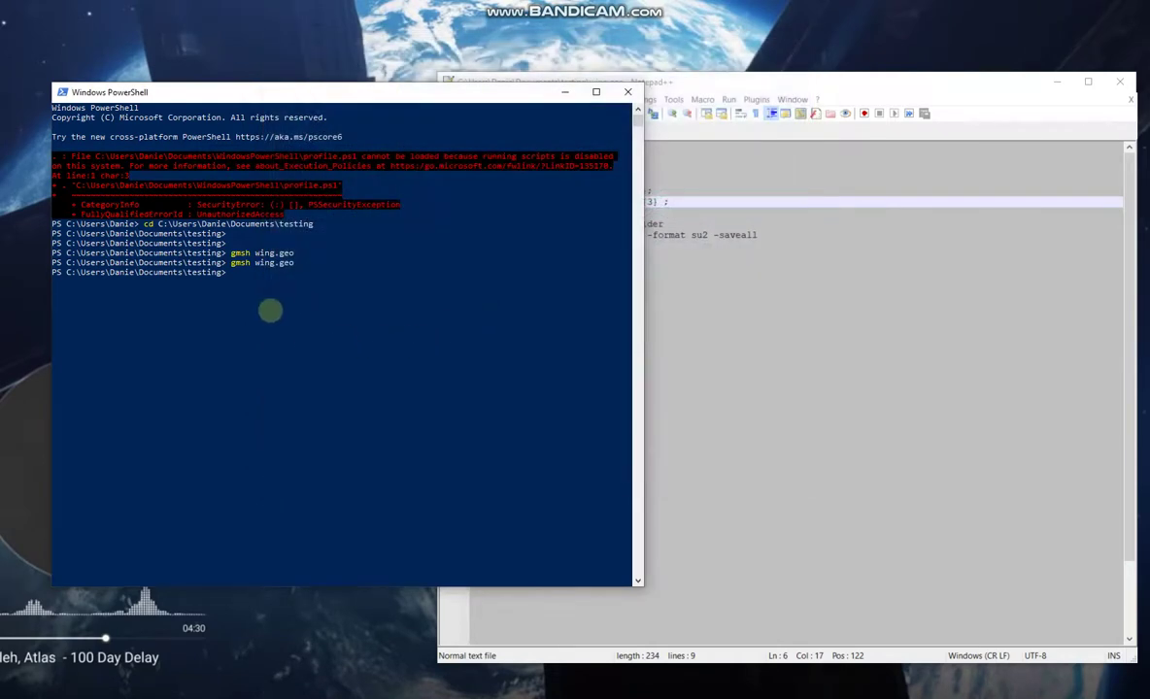
{"action": "left_click", "coordinate": [282, 282]}
{"action": "left_click", "coordinate": [602, 265]}
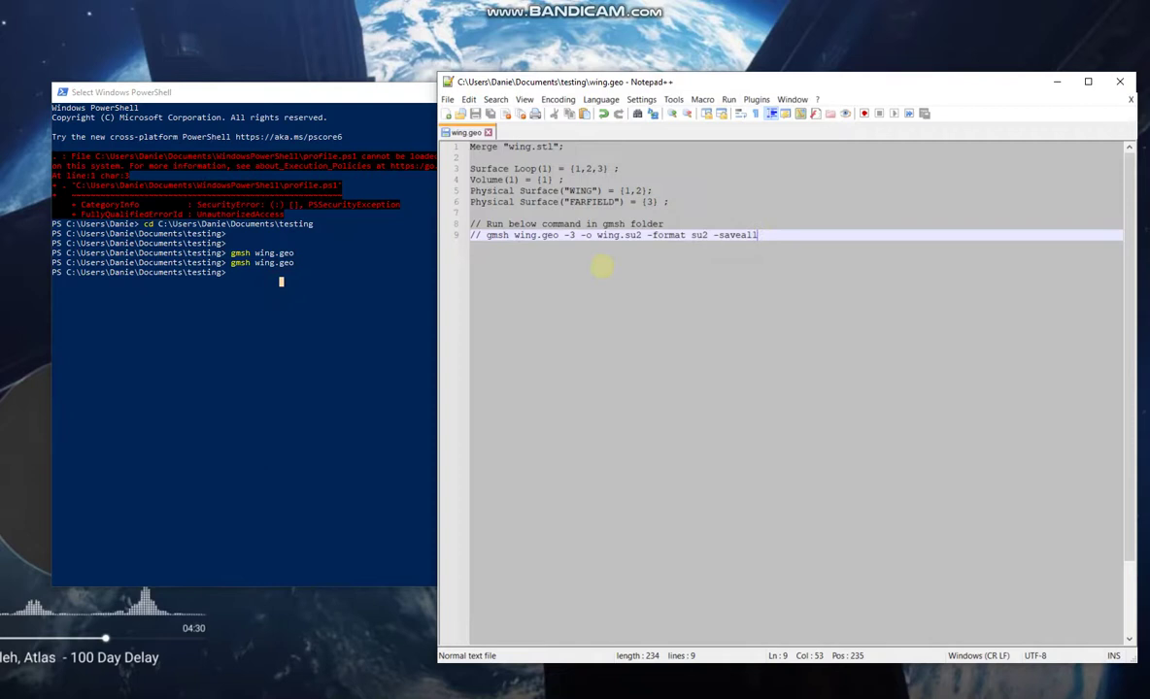
{"action": "left_click_drag", "start_coordinate": [752, 235], "coordinate": [486, 236]}
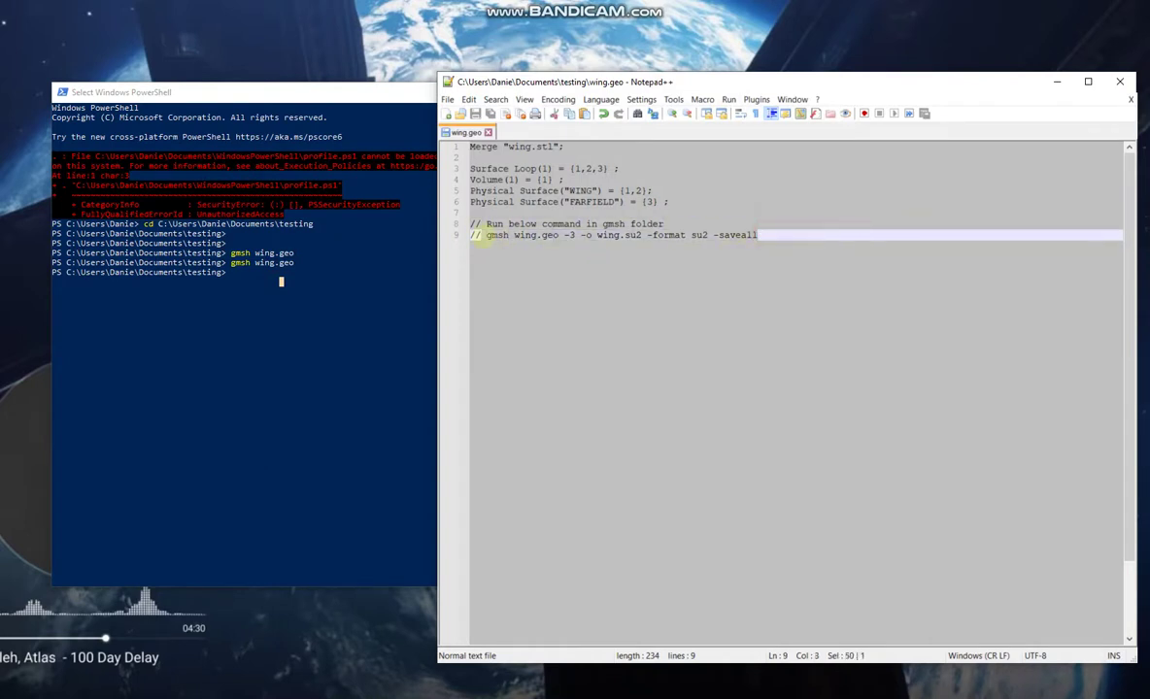
Run the gmsh command in PowerShell, writing wing.su2 (616 elements, 233 nodes), then open File Explorer.
{"action": "right_click", "coordinate": [275, 316]}
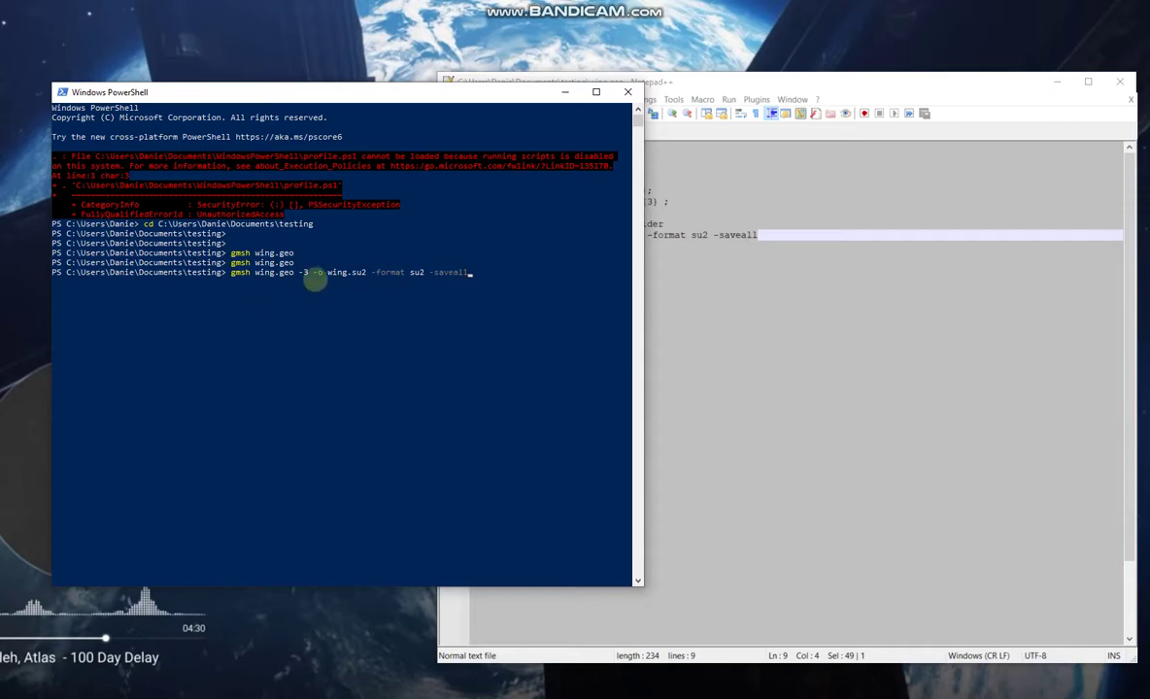
{"action": "key", "text": "Return"}
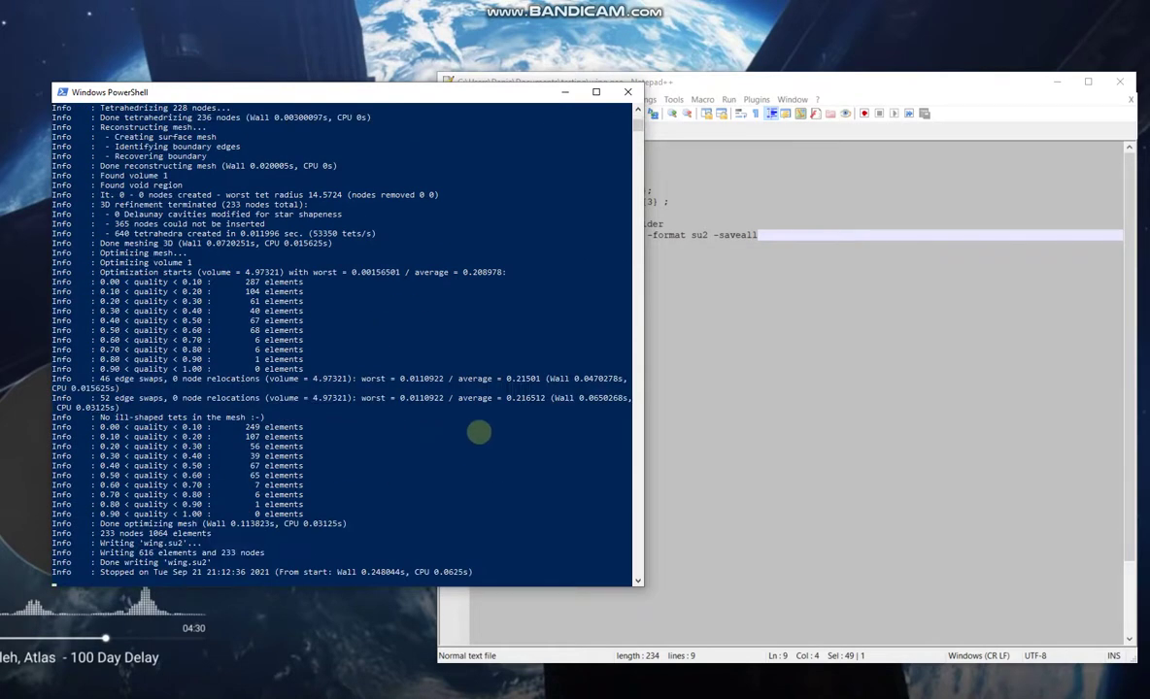
{"action": "scroll", "coordinate": [264, 373], "scroll_direction": "up", "scroll_amount": 5}
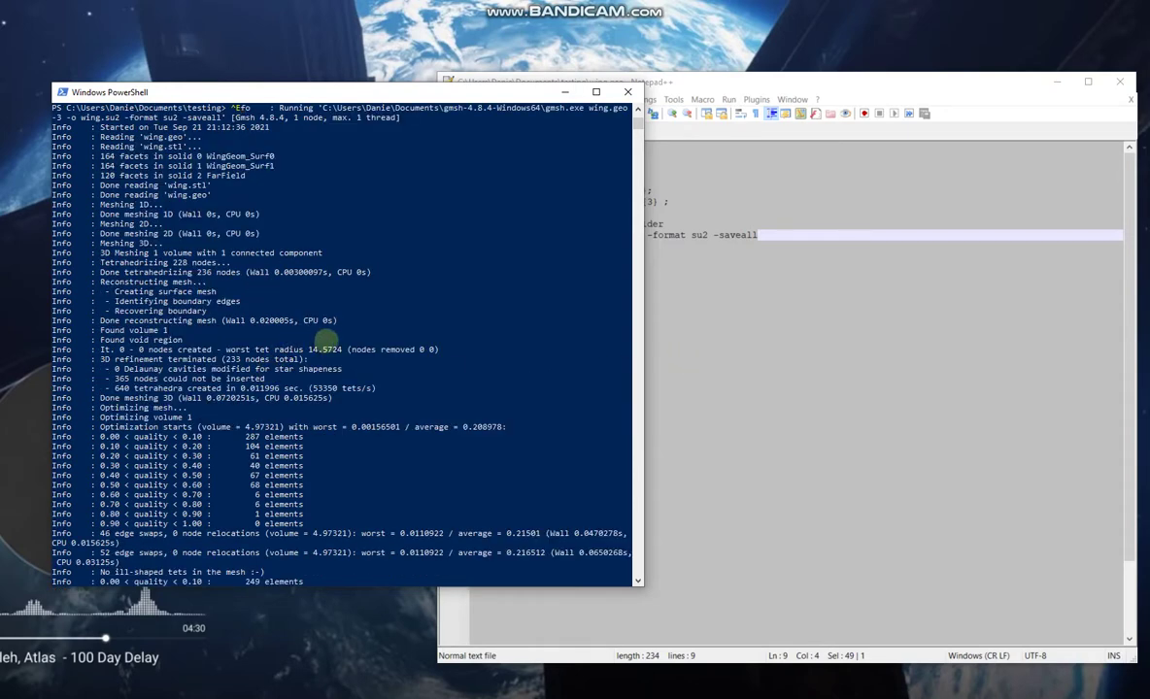
{"action": "left_click", "coordinate": [700, 411]}
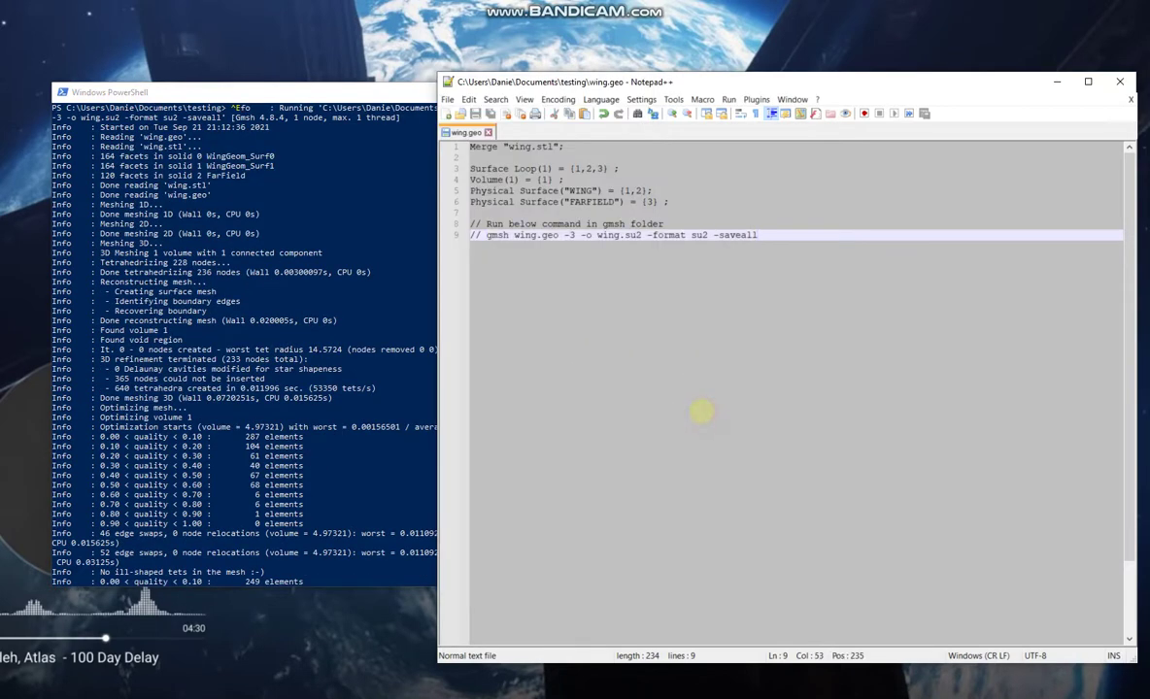
{"action": "key", "text": "super+e"}
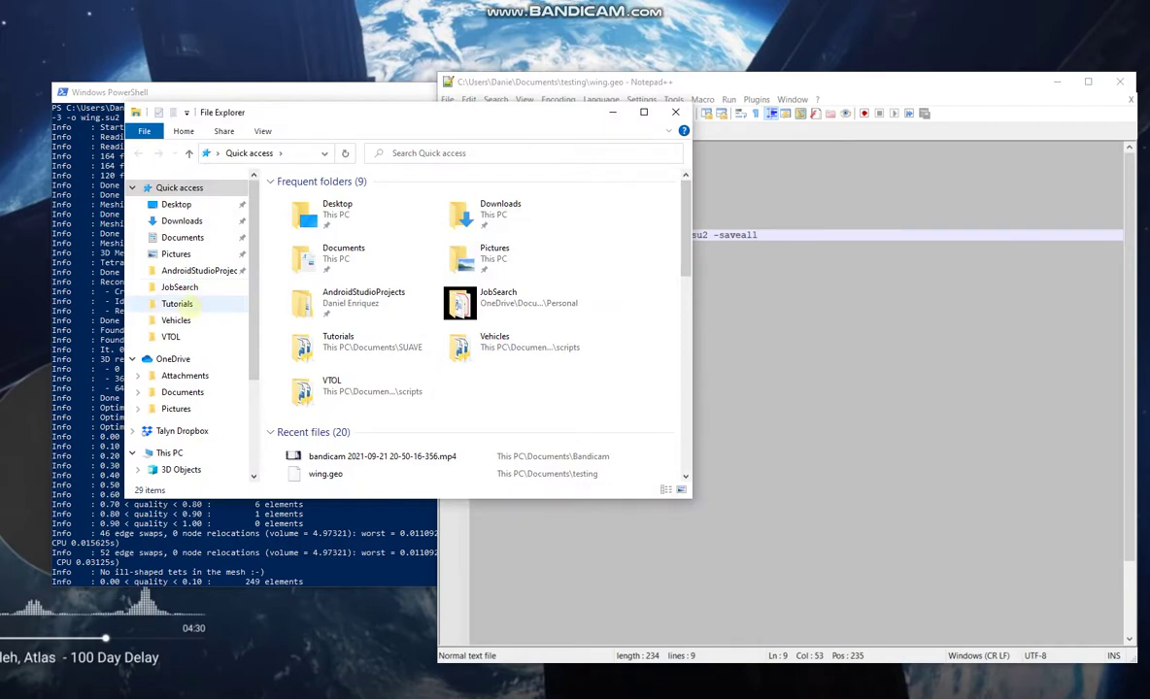
Open Documents > testing and check the sizes of wing.geo, wing.stl and the 29.5 KB wing.su2.
{"action": "left_click", "coordinate": [345, 345]}
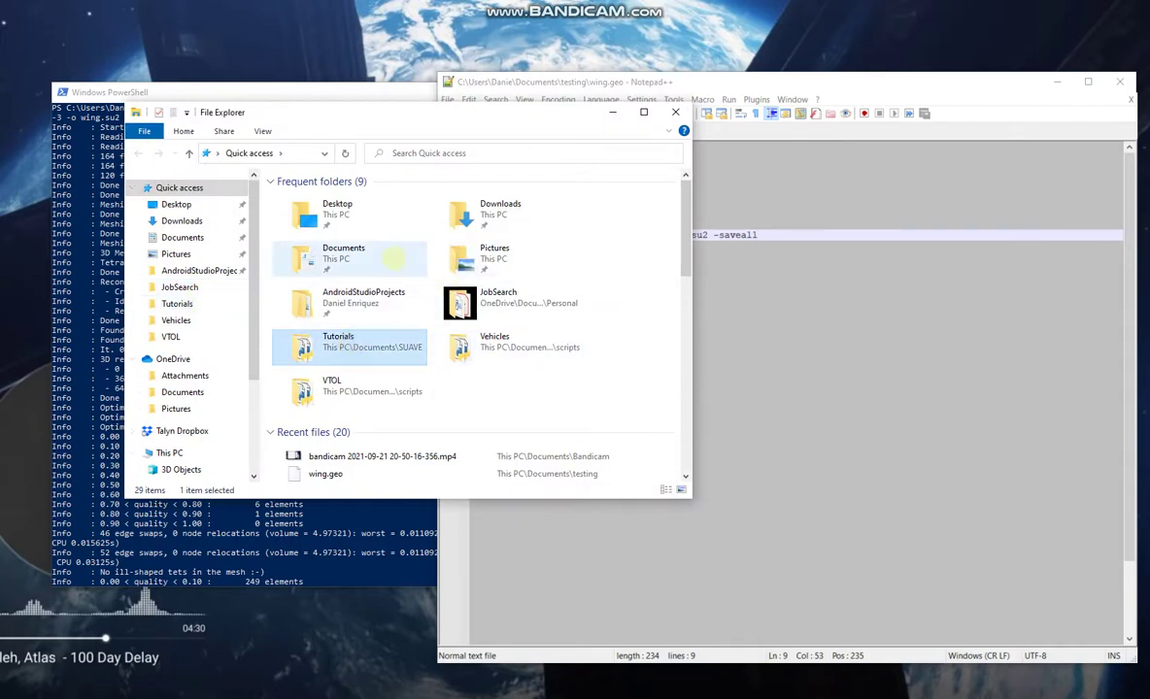
{"action": "double_click", "coordinate": [344, 255]}
{"action": "scroll", "coordinate": [384, 263], "scroll_direction": "down", "scroll_amount": 2}
{"action": "double_click", "coordinate": [318, 359]}
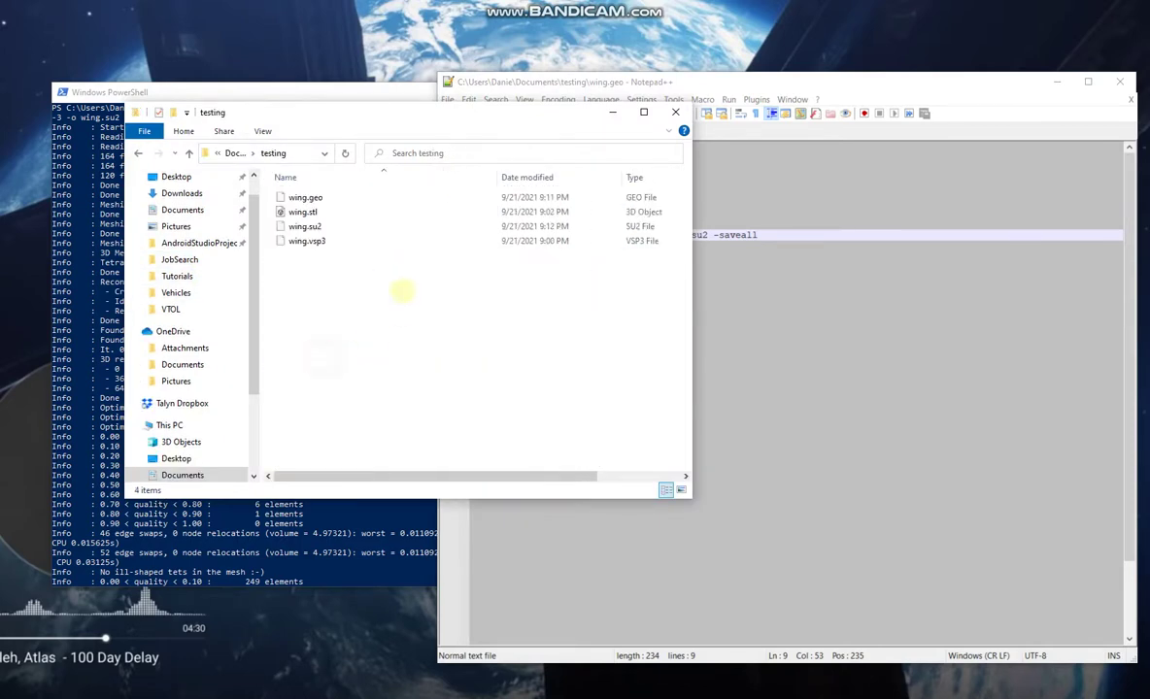
{"action": "left_click", "coordinate": [347, 198]}
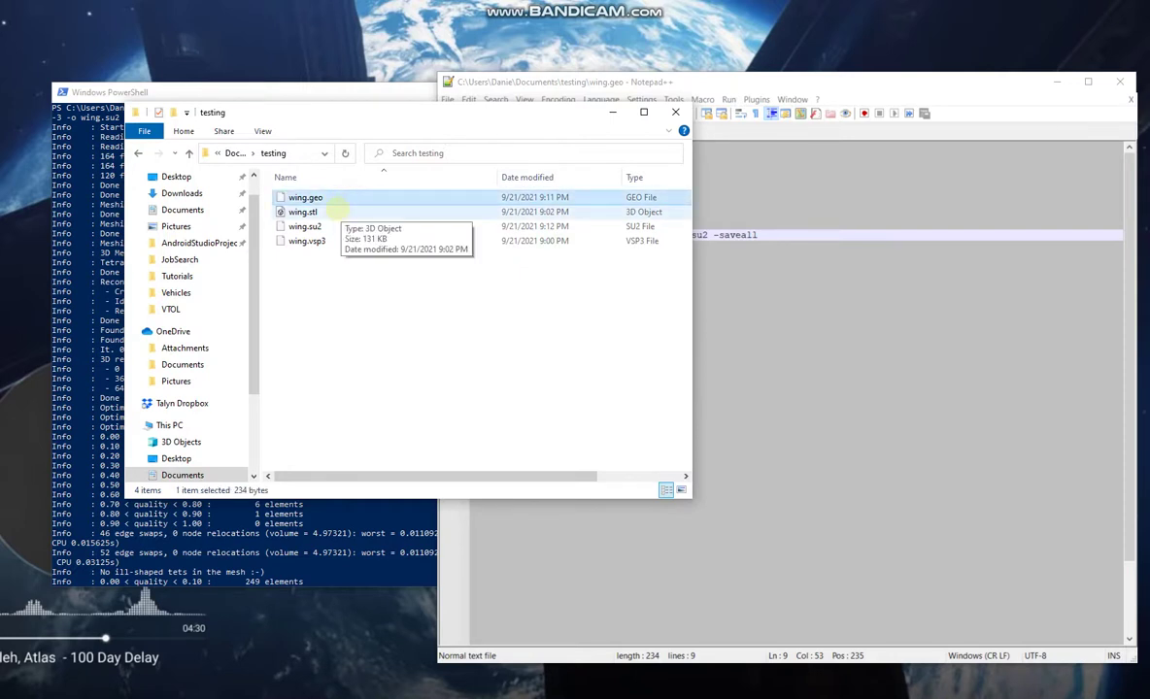
{"action": "left_click", "coordinate": [333, 210]}
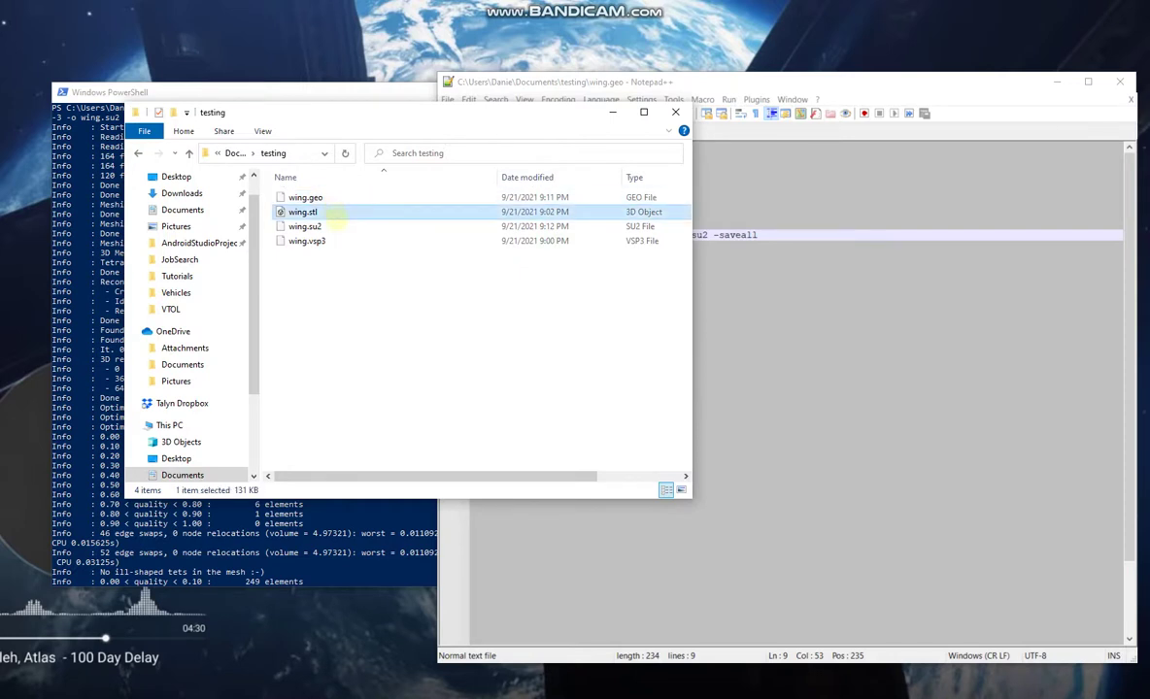
{"action": "left_click", "coordinate": [328, 225]}
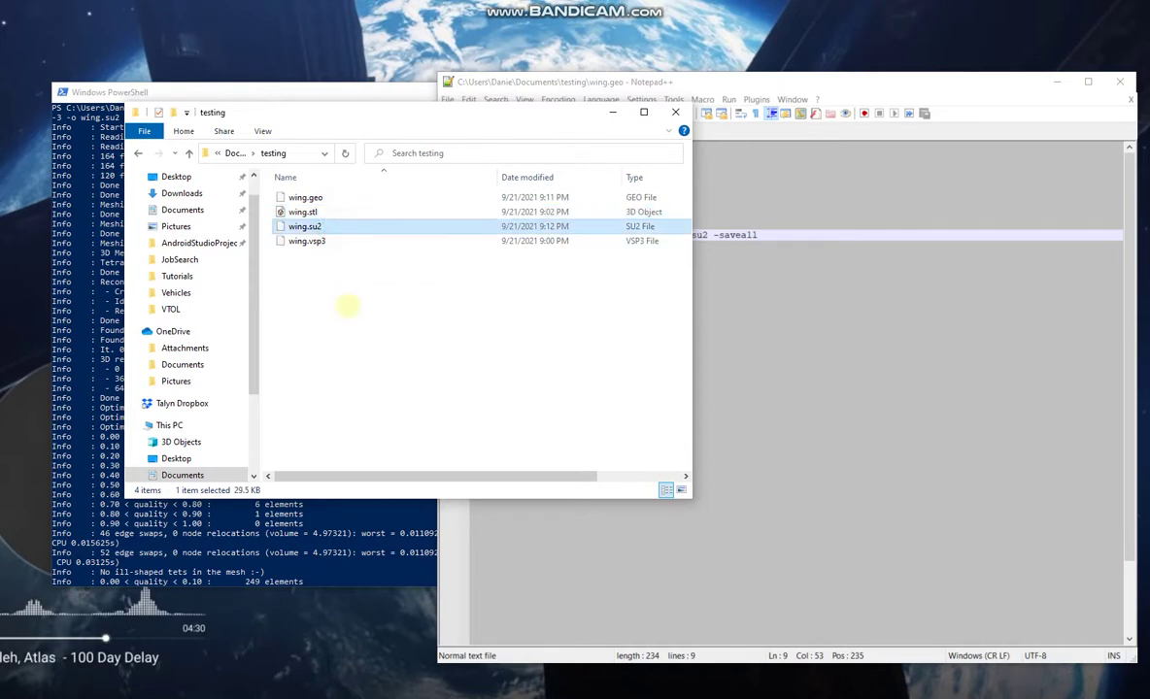